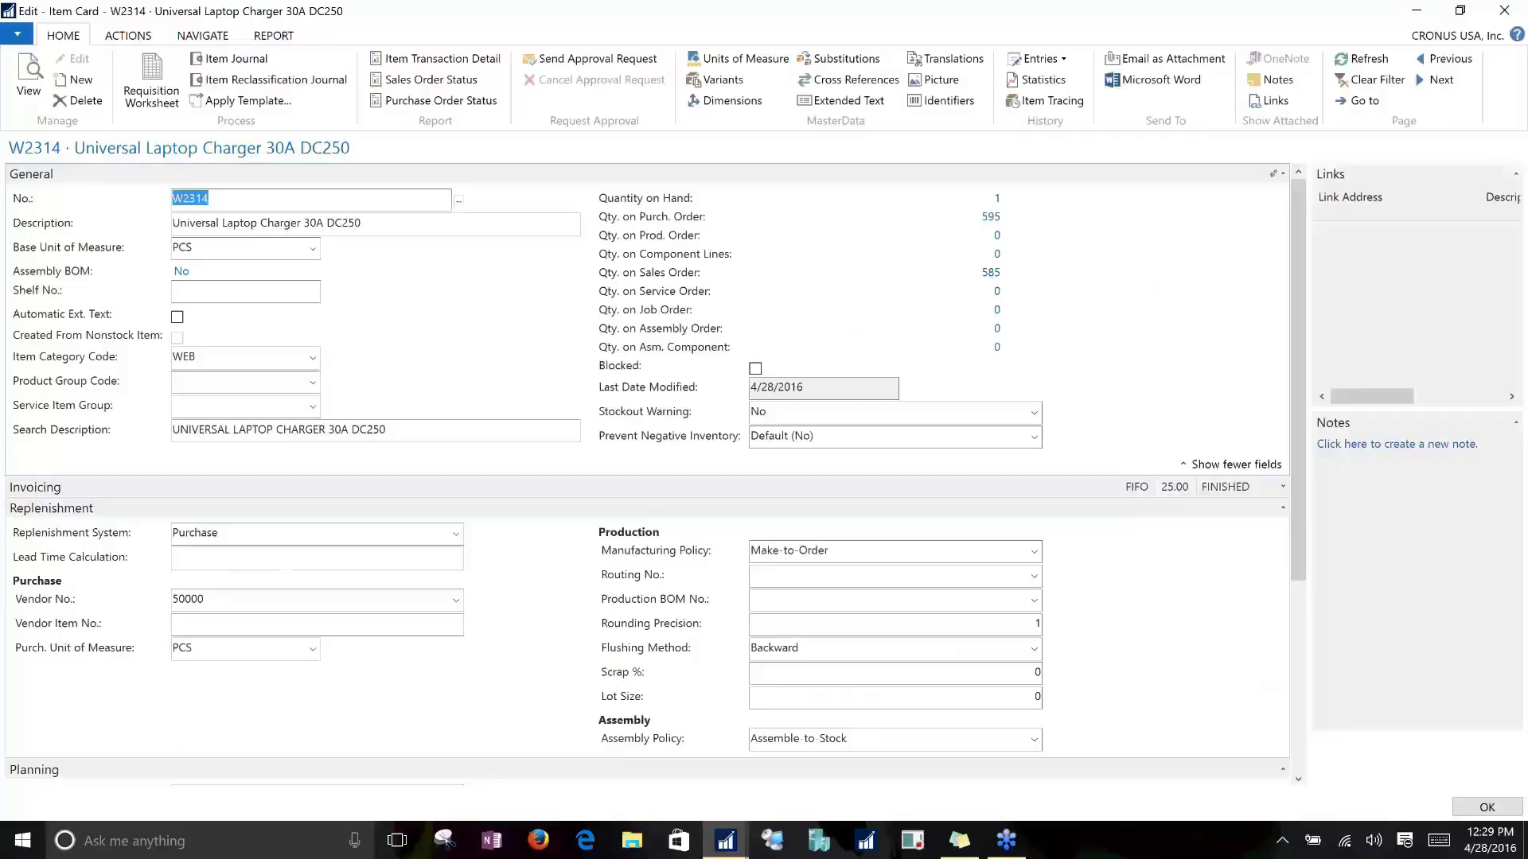
Step: Review the Replenishment System options, keeping Purchase, and check the Vendor No. in the Replenishment section
{"action": "scroll", "coordinate": [69, 460], "scroll_direction": "down", "scroll_amount": 1}
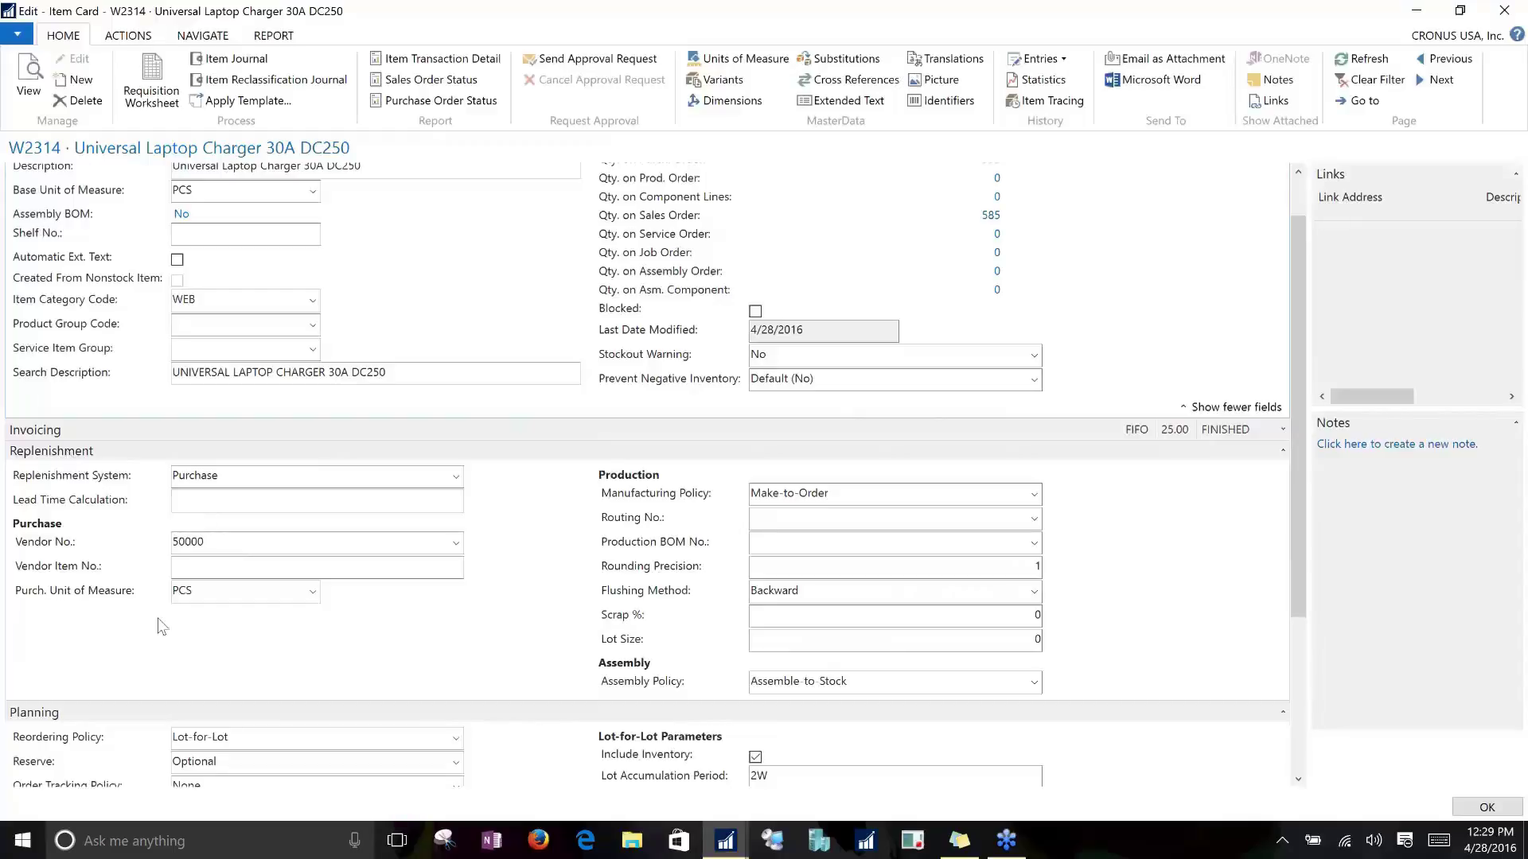
{"action": "scroll", "coordinate": [159, 626], "scroll_direction": "down", "scroll_amount": 1}
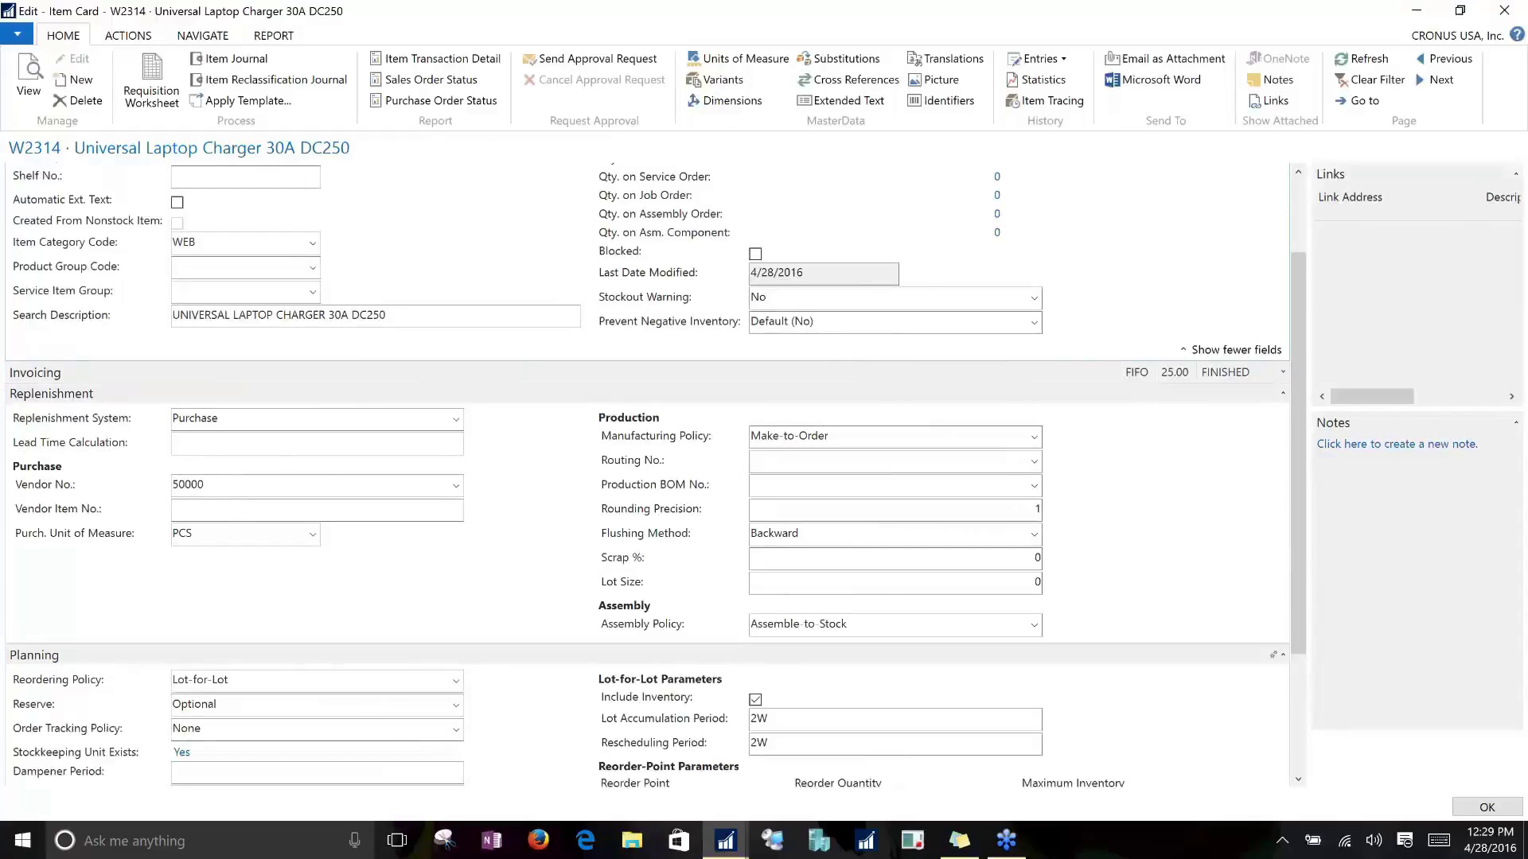
{"action": "left_click", "coordinate": [258, 415]}
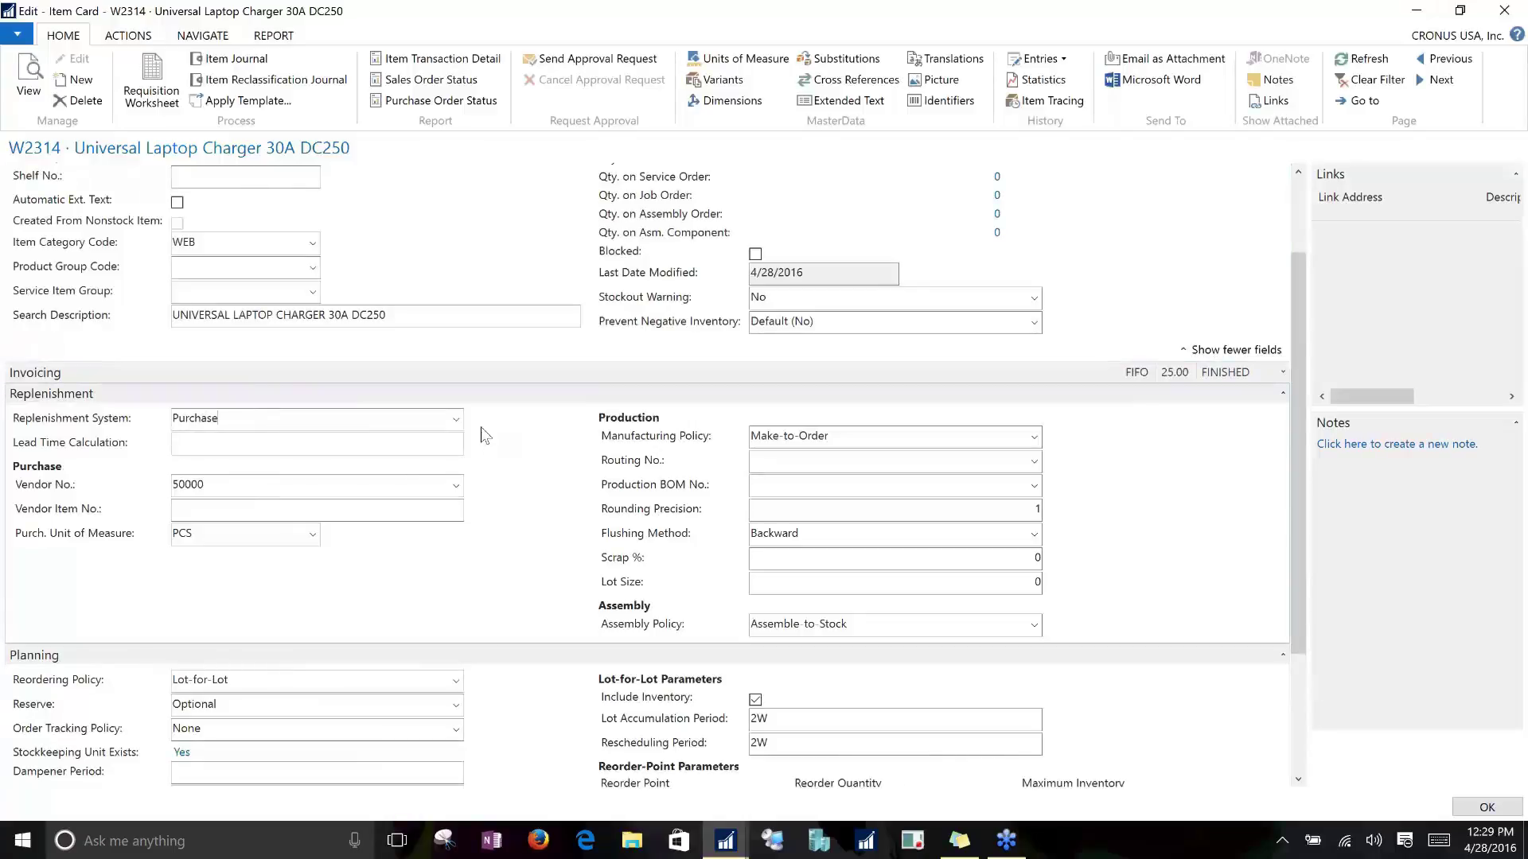
{"action": "left_click", "coordinate": [455, 418]}
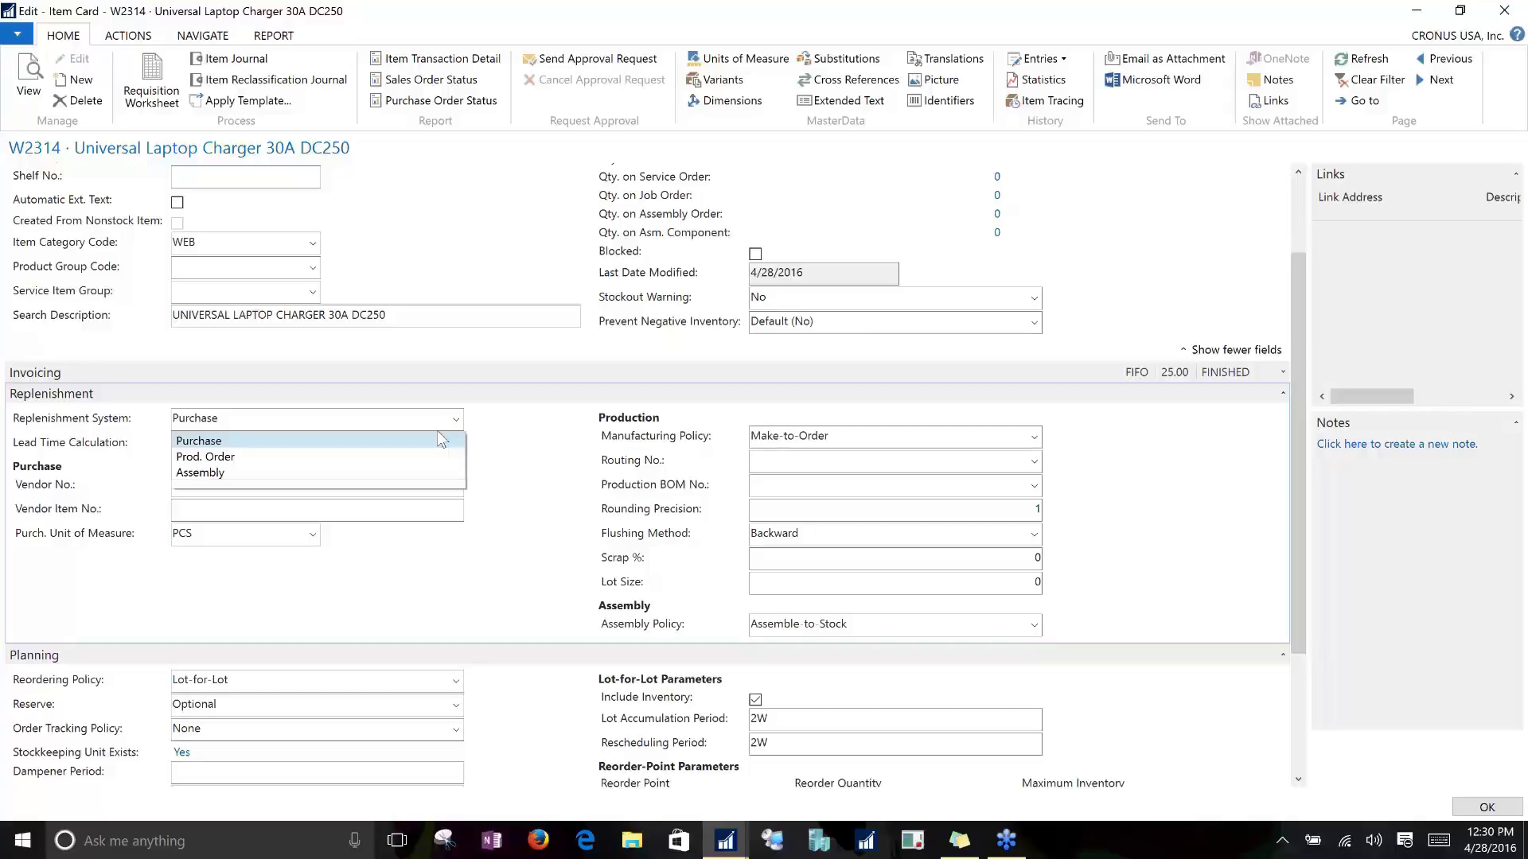
{"action": "left_click", "coordinate": [442, 440]}
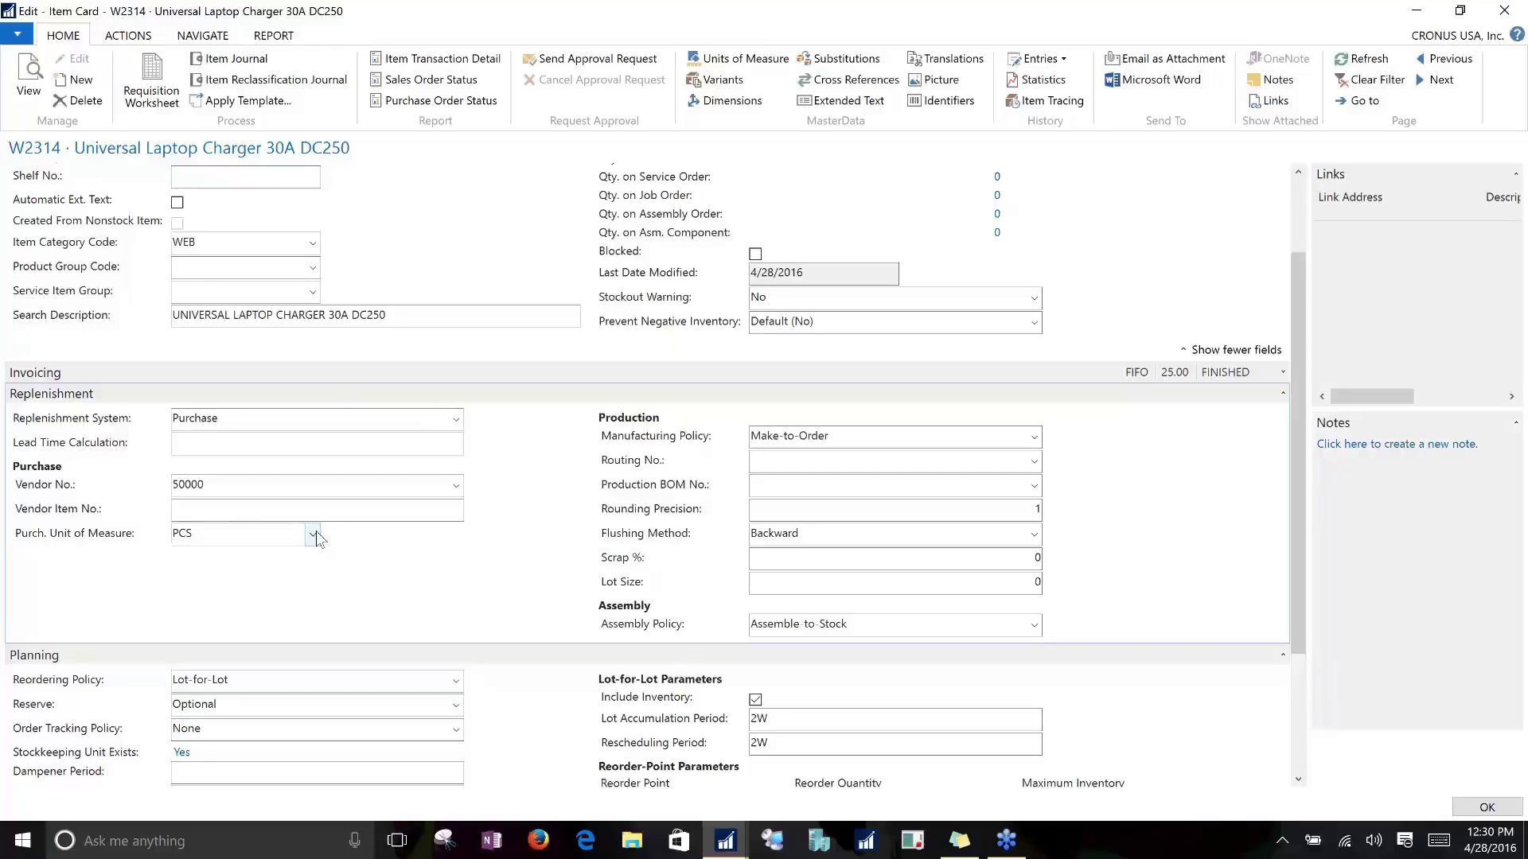
{"action": "left_click", "coordinate": [214, 491]}
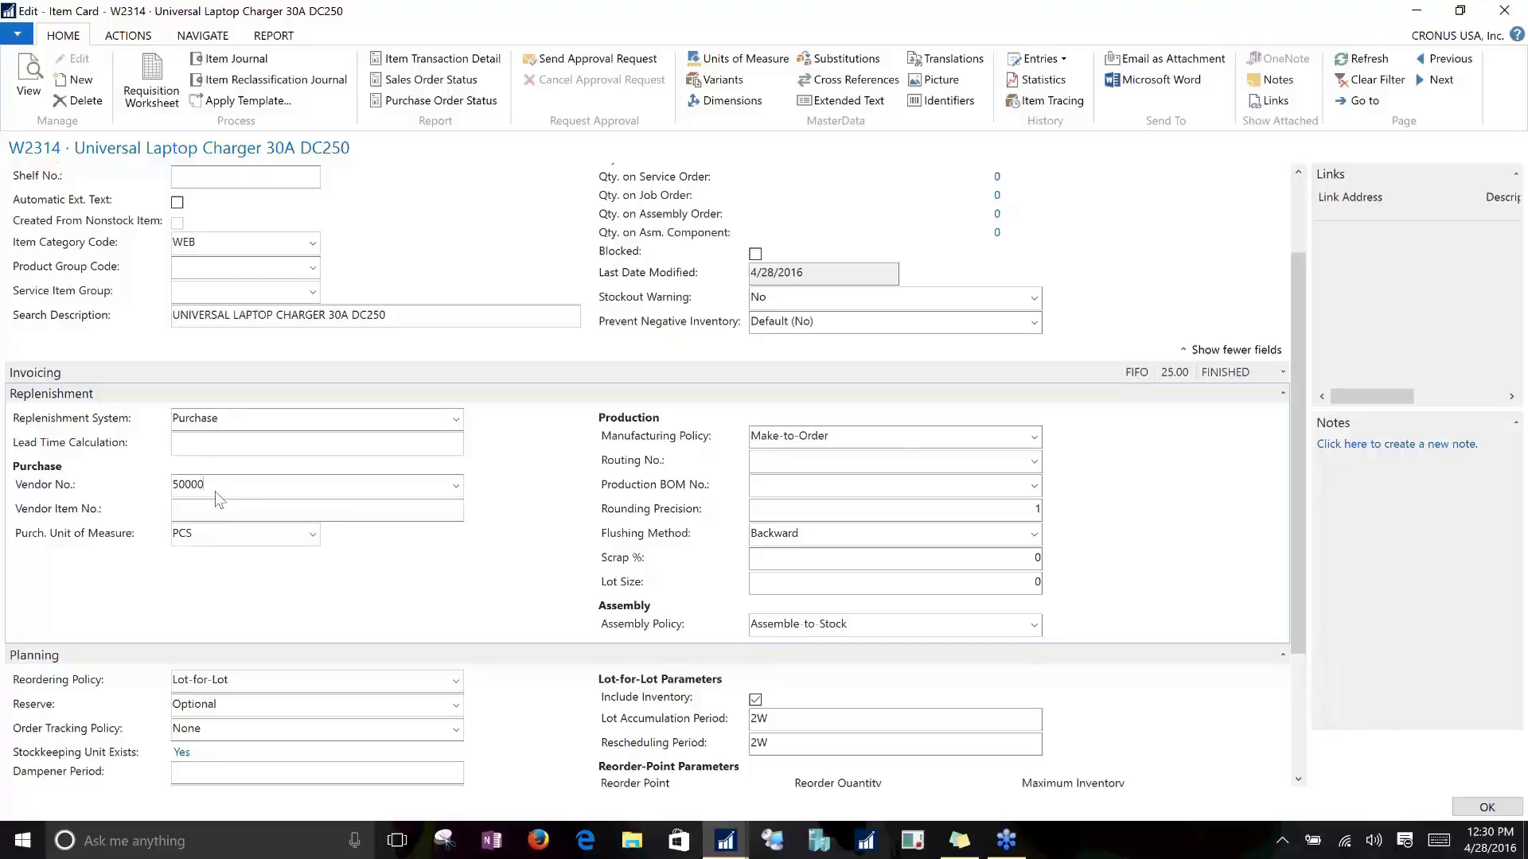
Step: View the item's vendor catalog, check its vendors and lead time calculations, and close it
{"action": "left_click", "coordinate": [203, 35]}
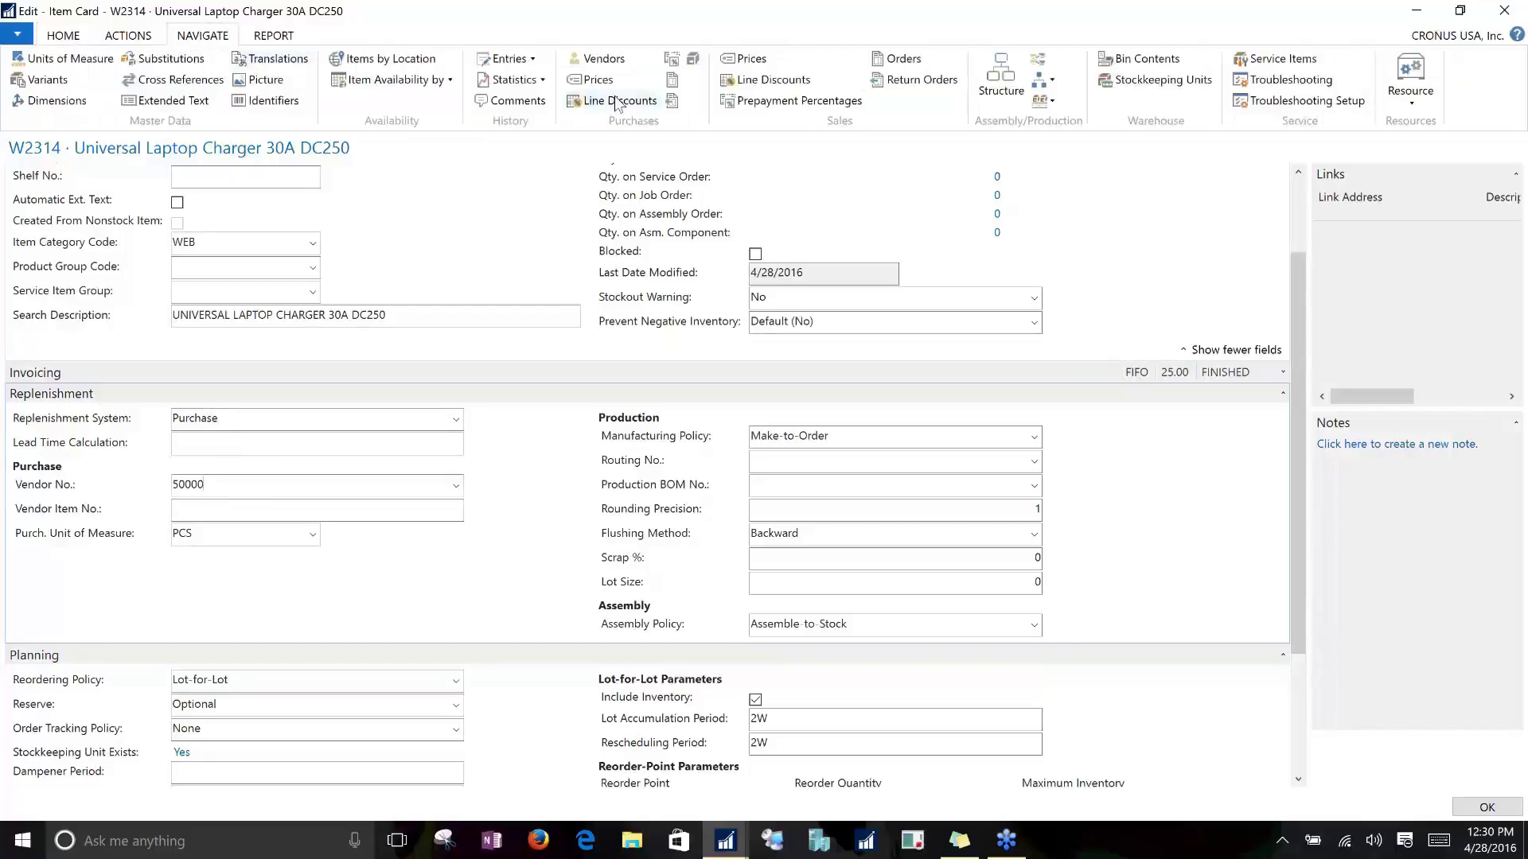
{"action": "left_click", "coordinate": [606, 60]}
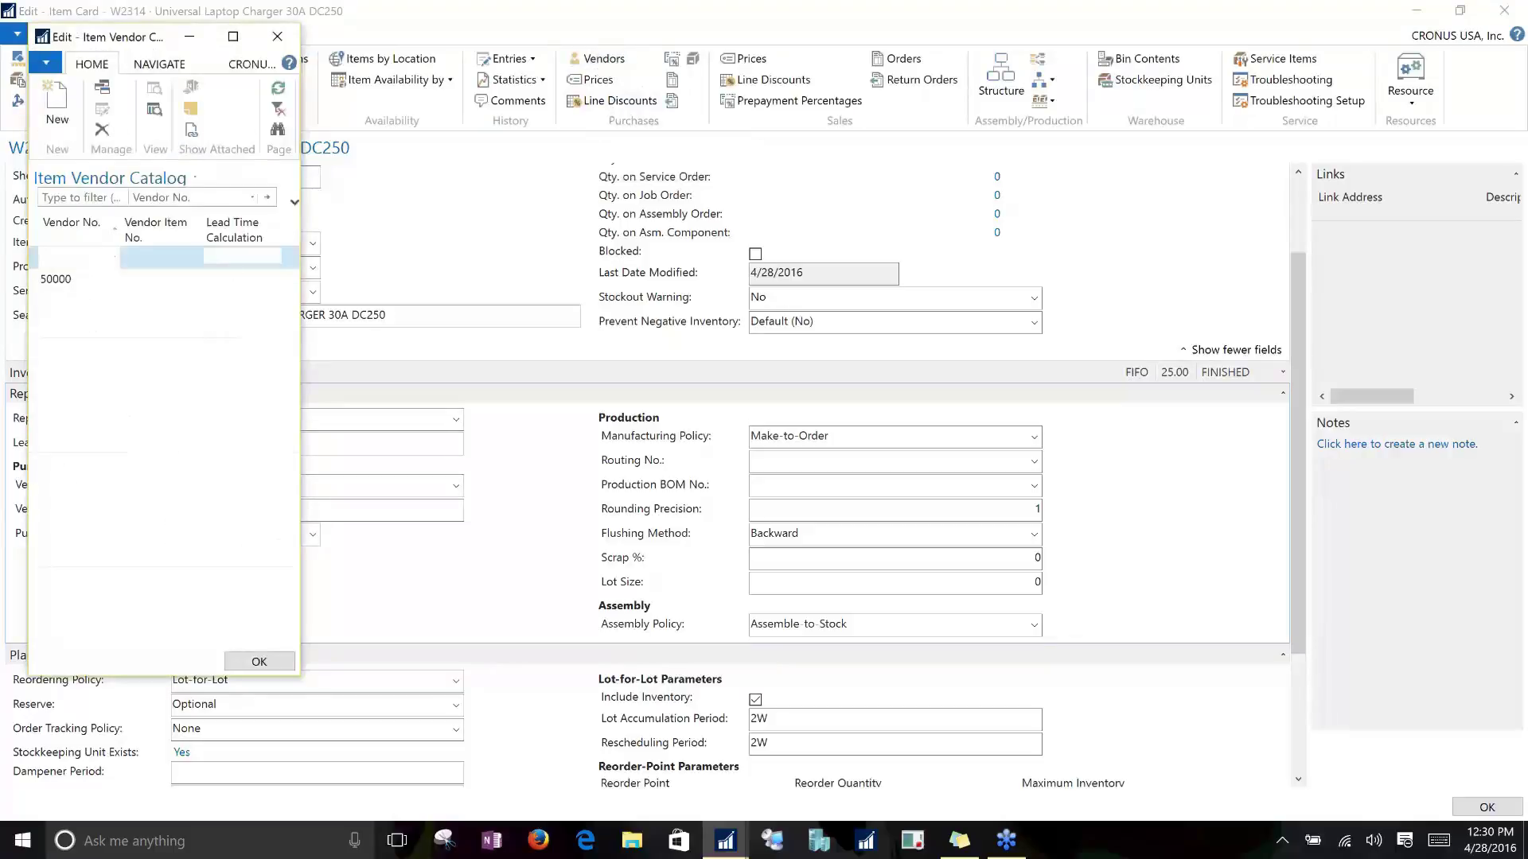
{"action": "left_click", "coordinate": [230, 285]}
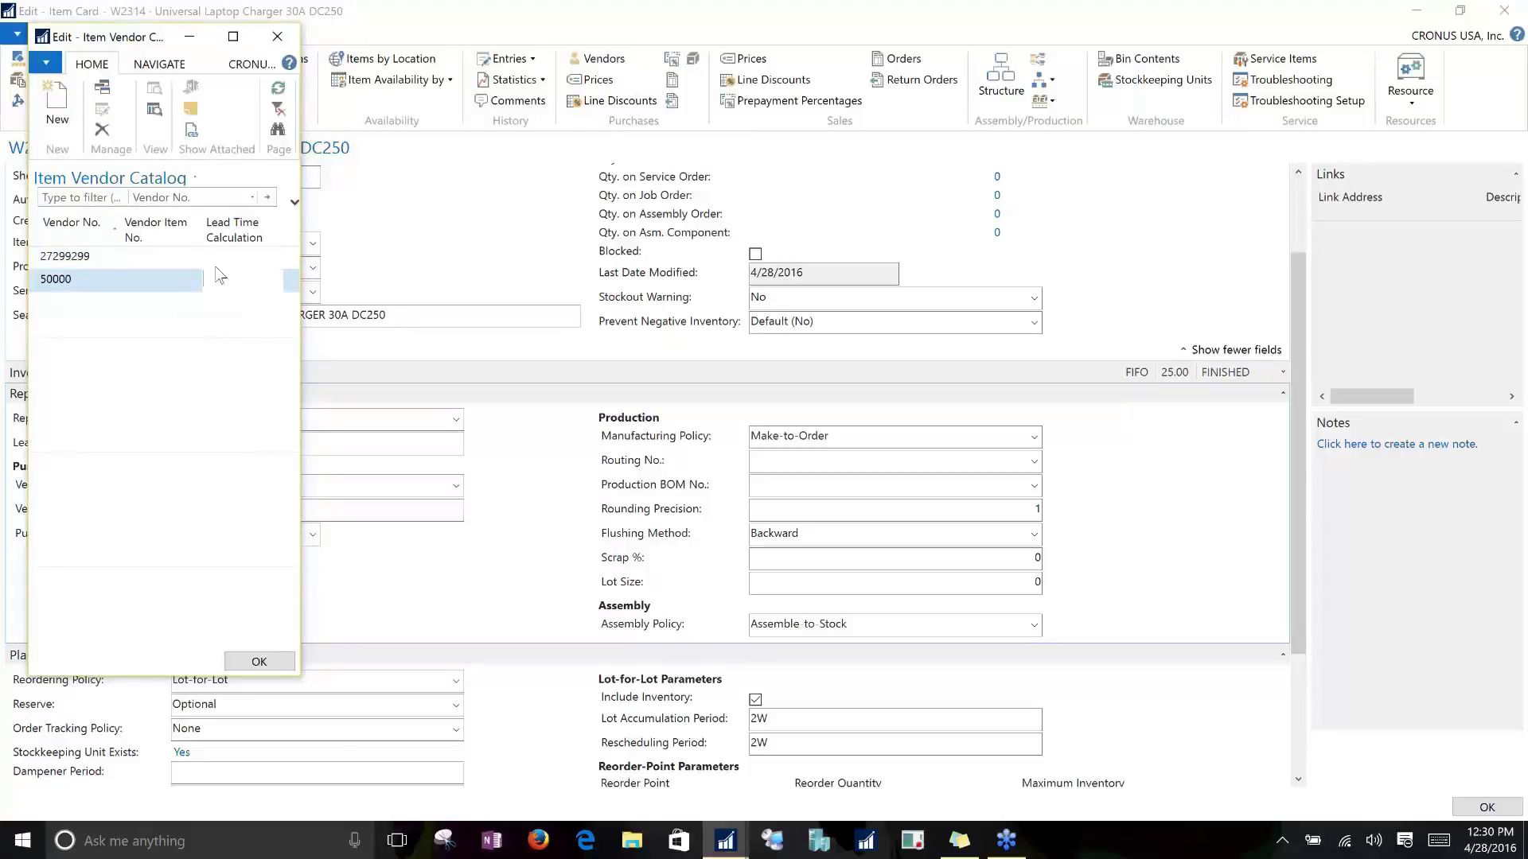
{"action": "left_click", "coordinate": [277, 38]}
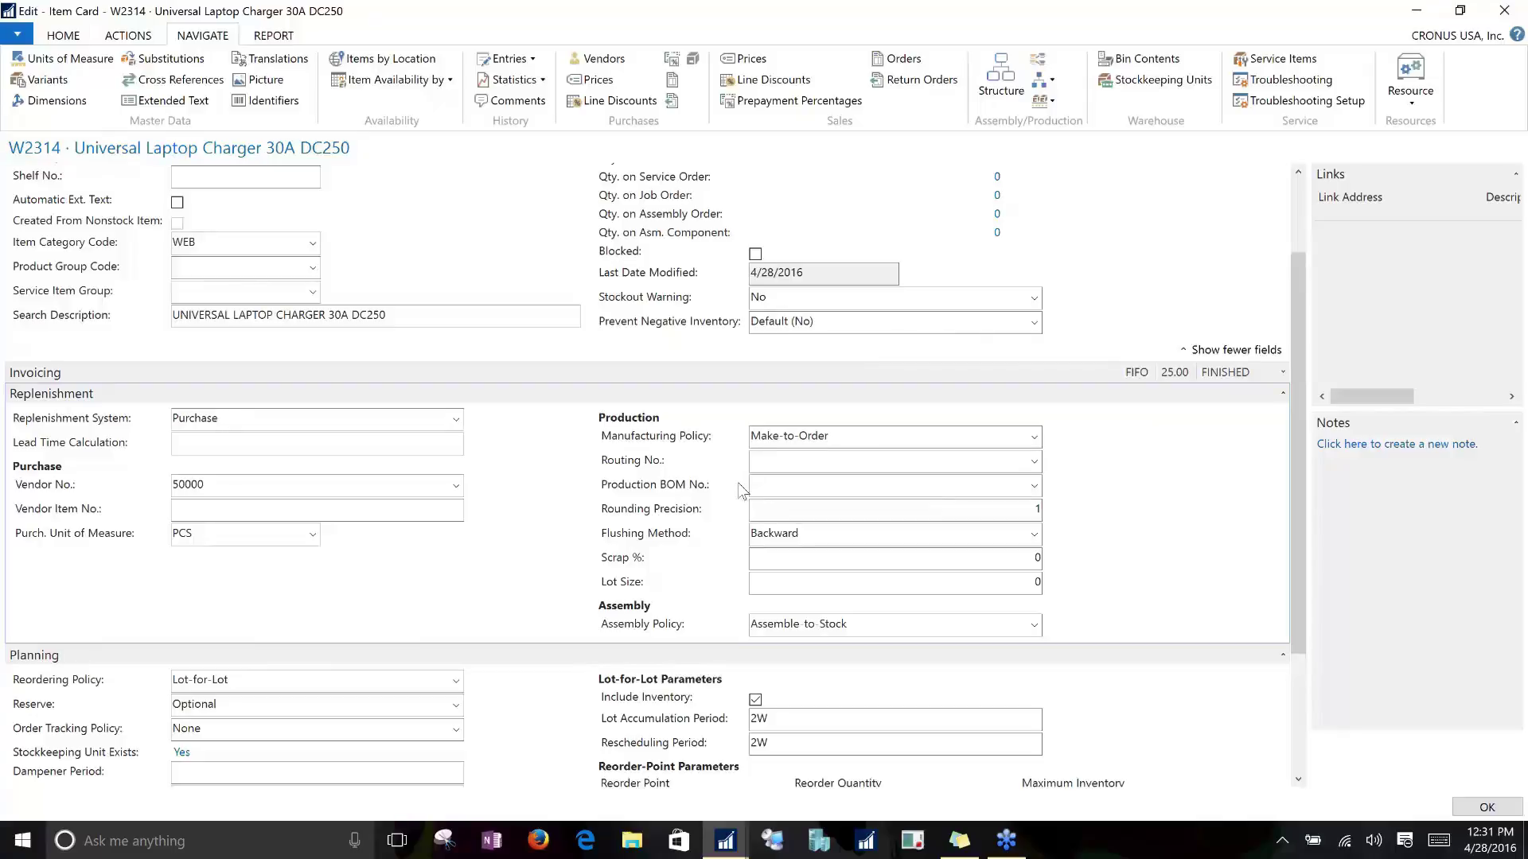
Step: Check the Production BOM No. field and review the Assembly Policy options without changing them
{"action": "left_click", "coordinate": [777, 485]}
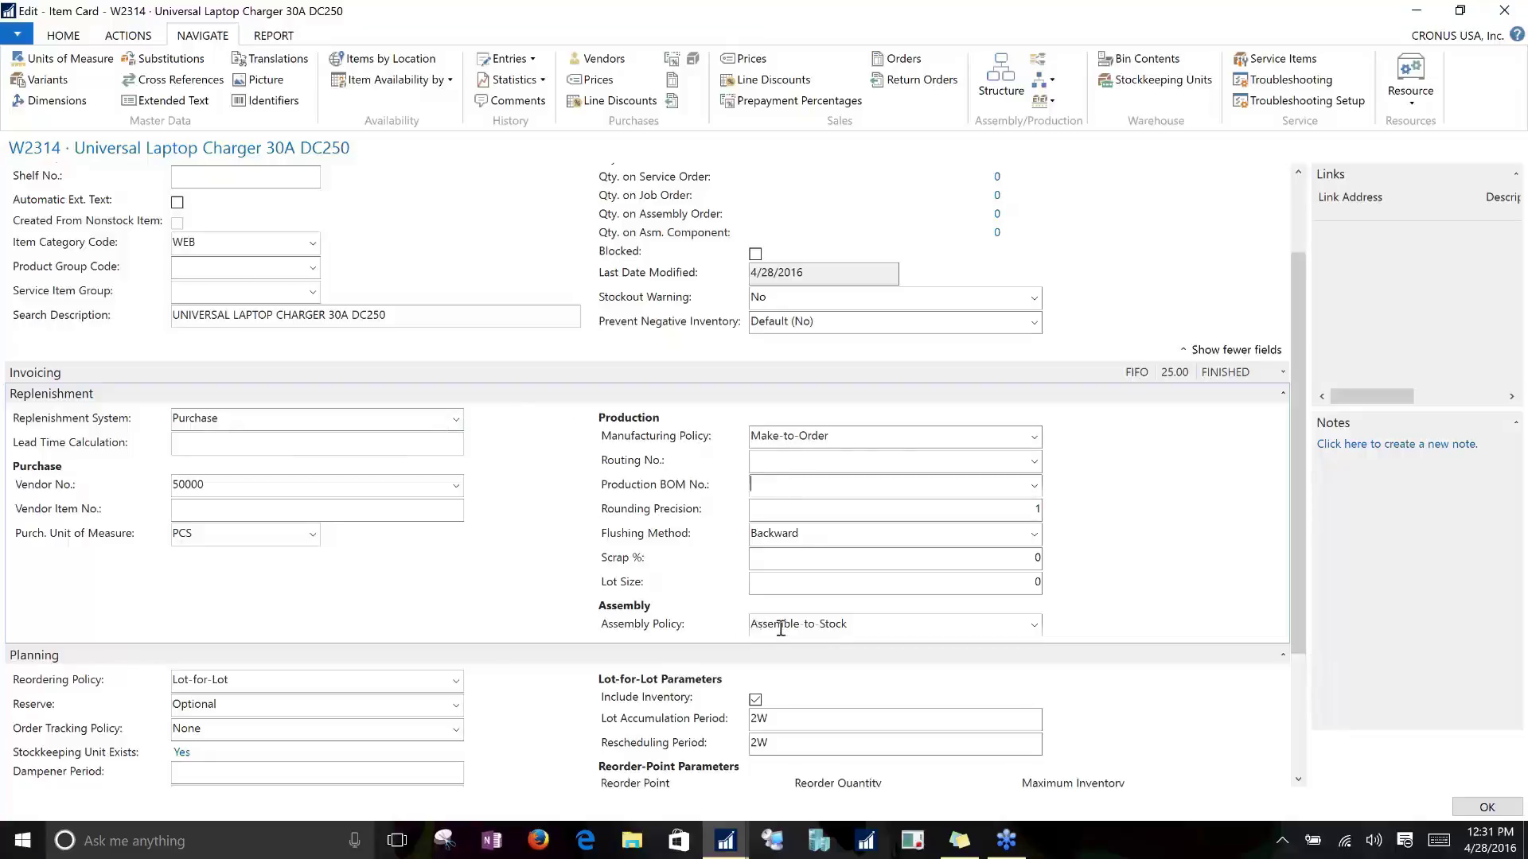
{"action": "left_click", "coordinate": [1033, 624]}
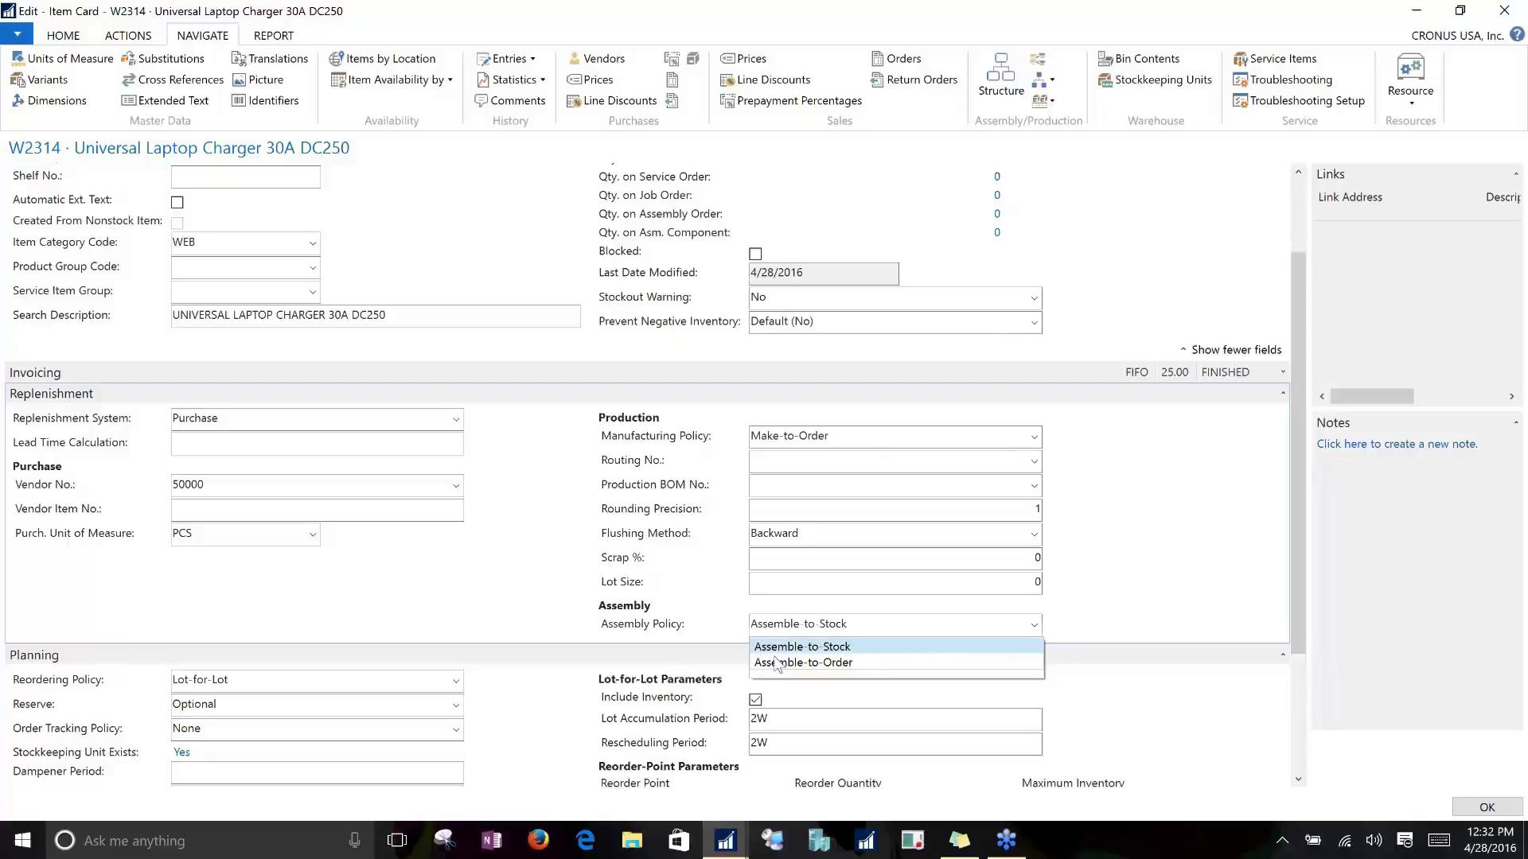
{"action": "left_click", "coordinate": [1033, 632]}
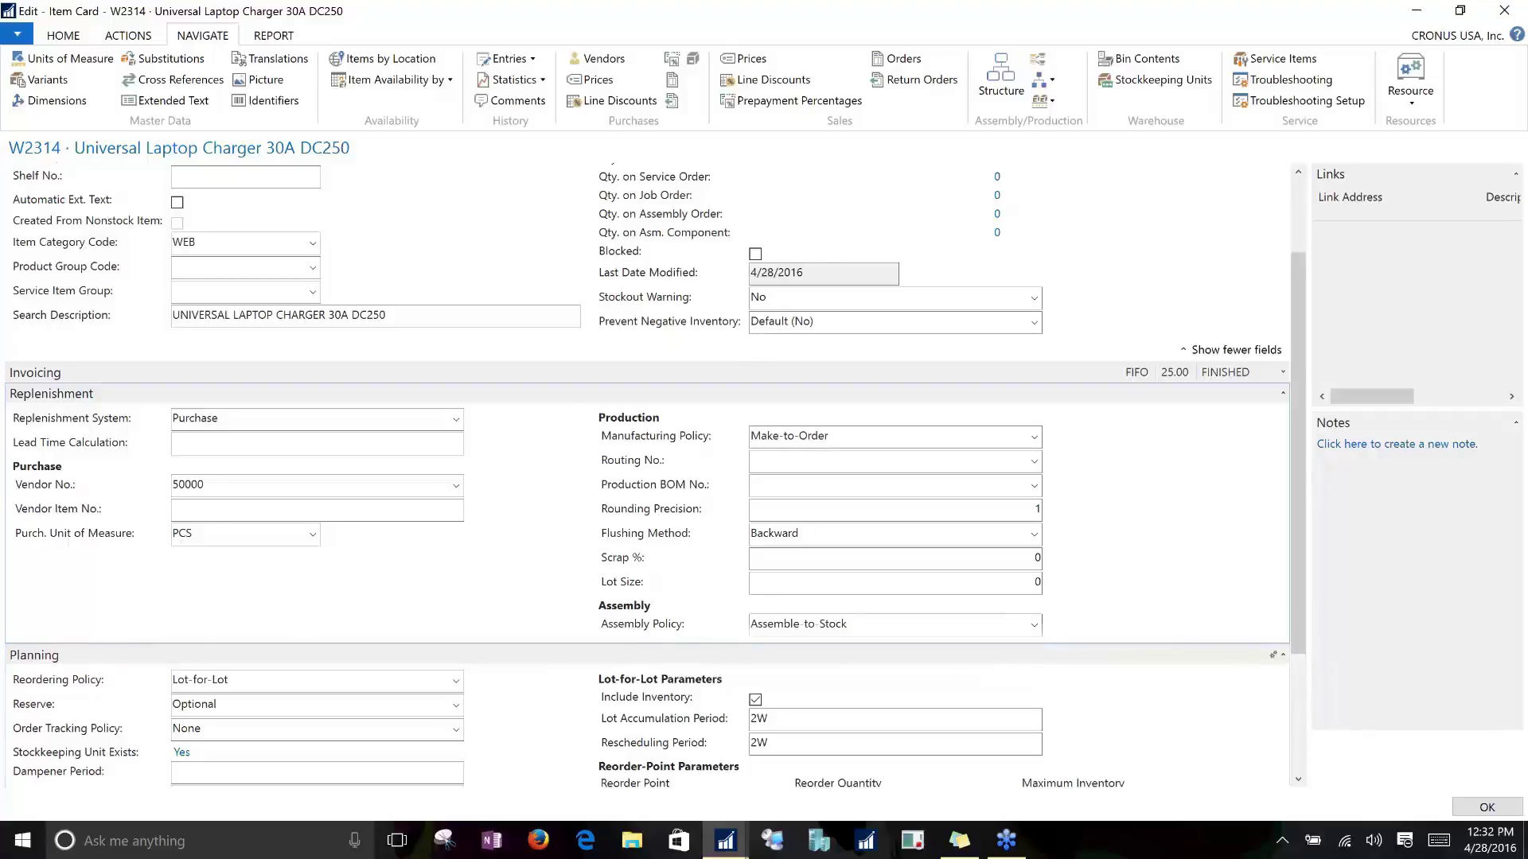
Step: Review the Planning section's Reordering Policy and the Lot Accumulation and Rescheduling Period fields
{"action": "scroll", "coordinate": [1011, 672], "scroll_direction": "down", "scroll_amount": 3}
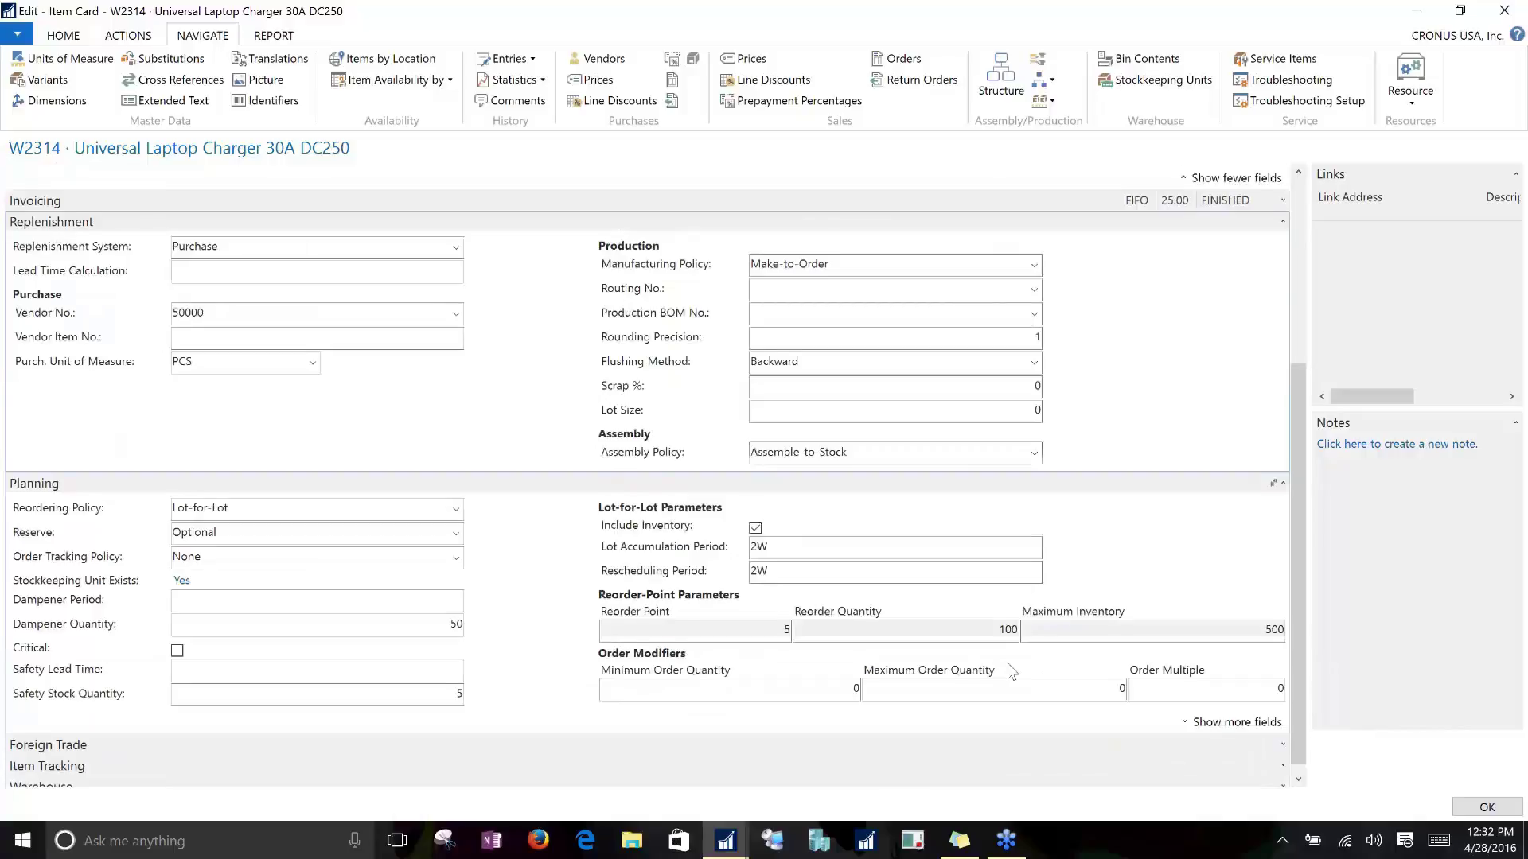
{"action": "scroll", "coordinate": [1011, 673], "scroll_direction": "down", "scroll_amount": 1}
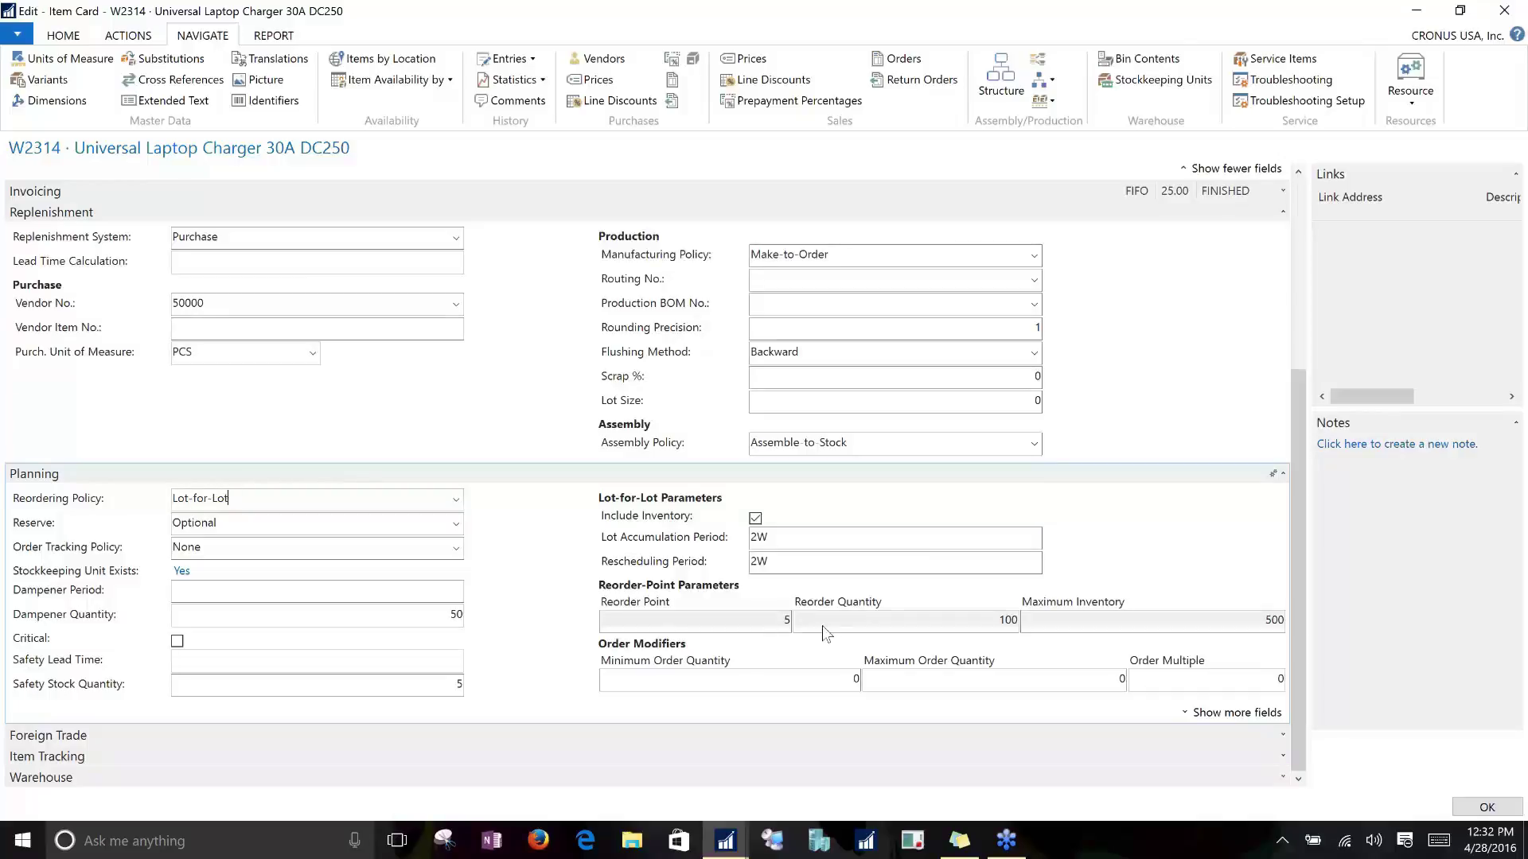
{"action": "left_click", "coordinate": [786, 541]}
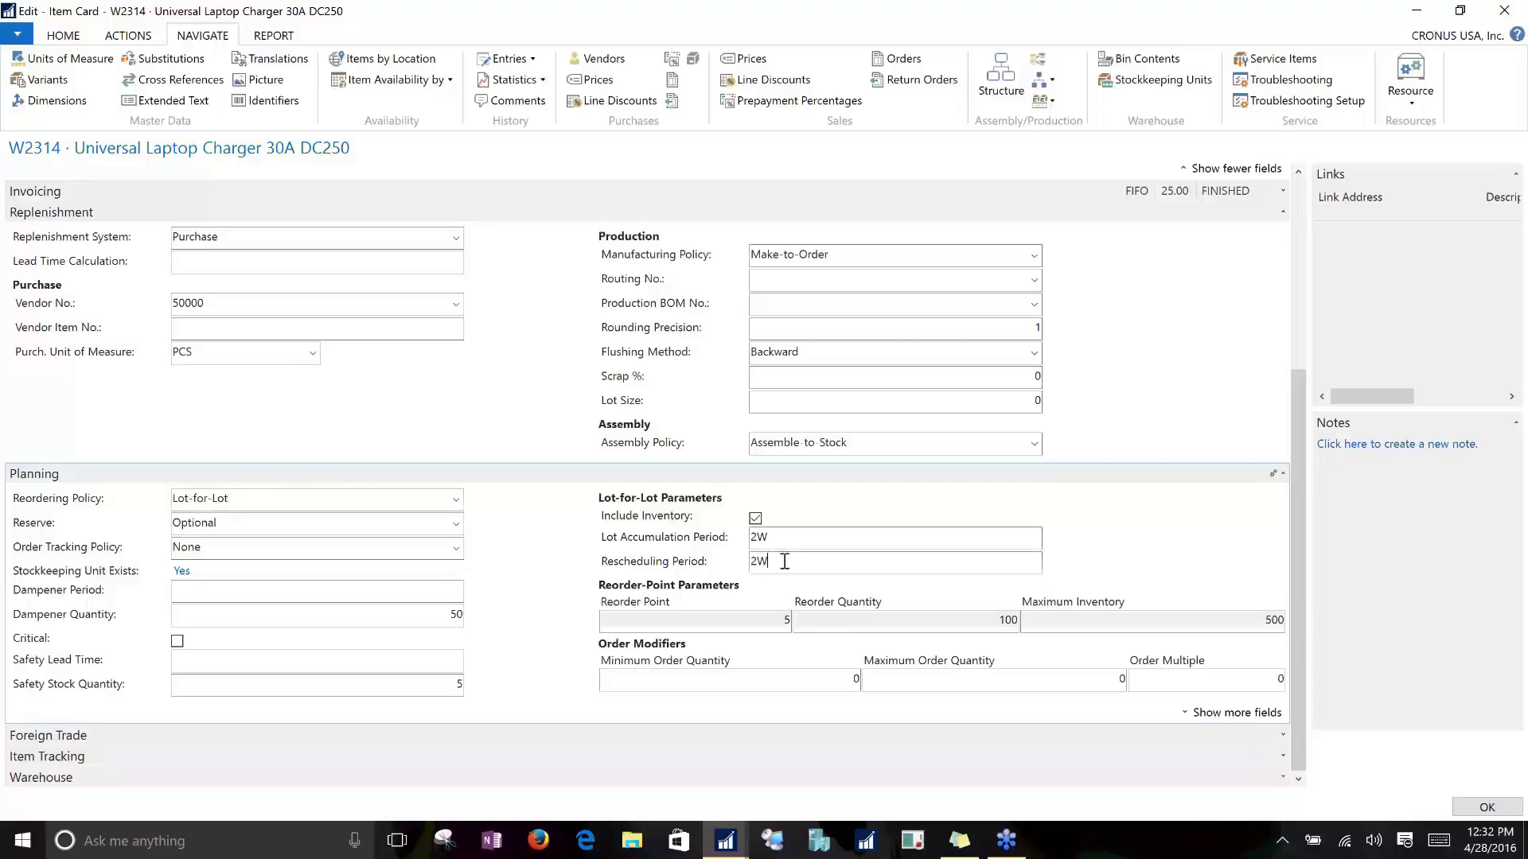
{"action": "key", "text": "Tab"}
Step: Try the blank and Fixed Reorder Qty. reordering policies, checking the Reorder Point and Reorder Quantity fields
{"action": "left_click", "coordinate": [455, 499]}
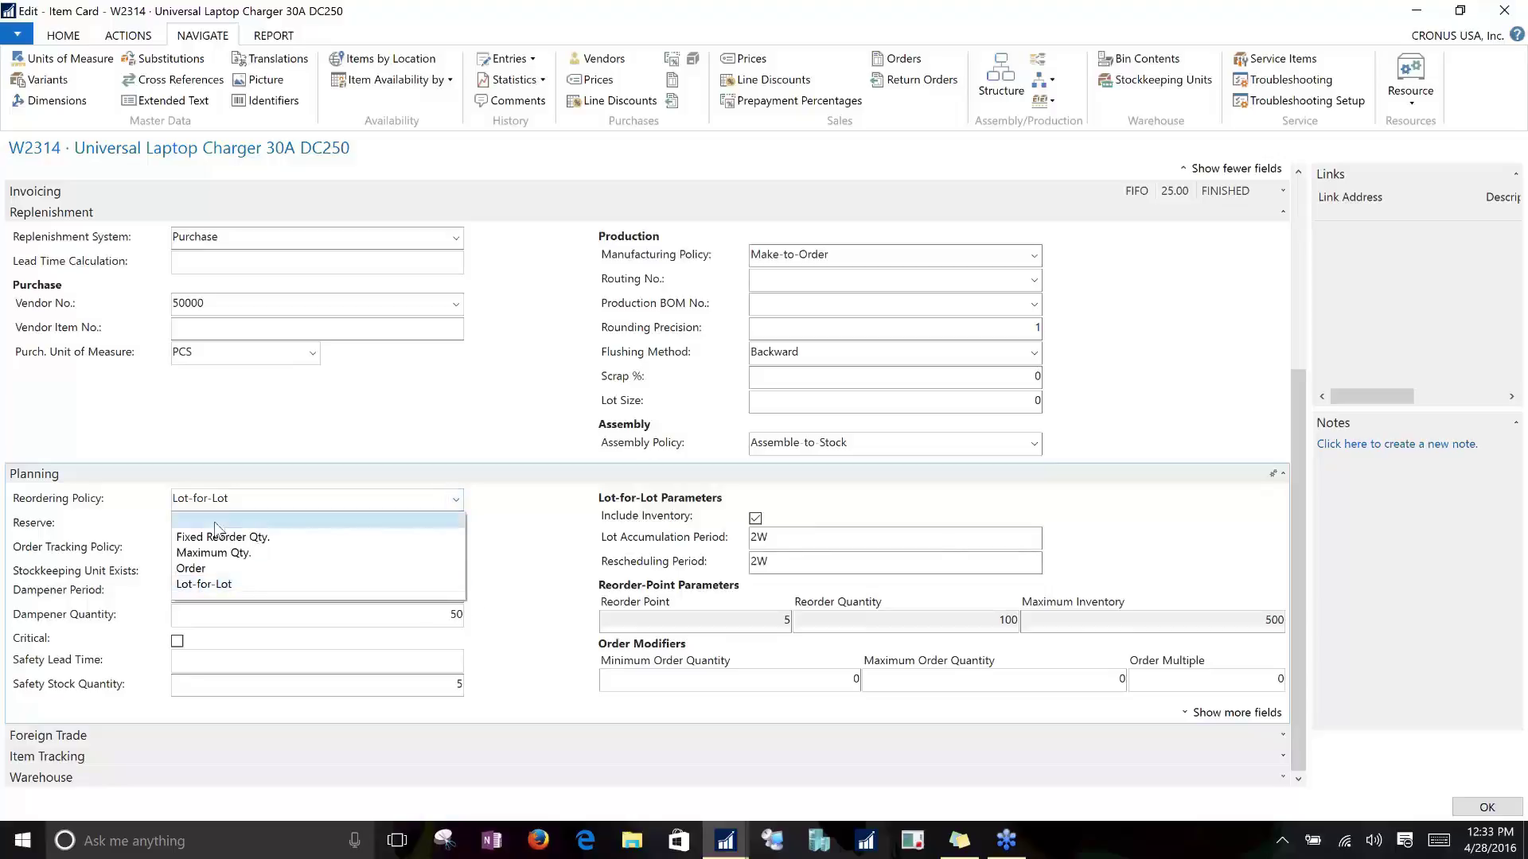
{"action": "left_click", "coordinate": [239, 522]}
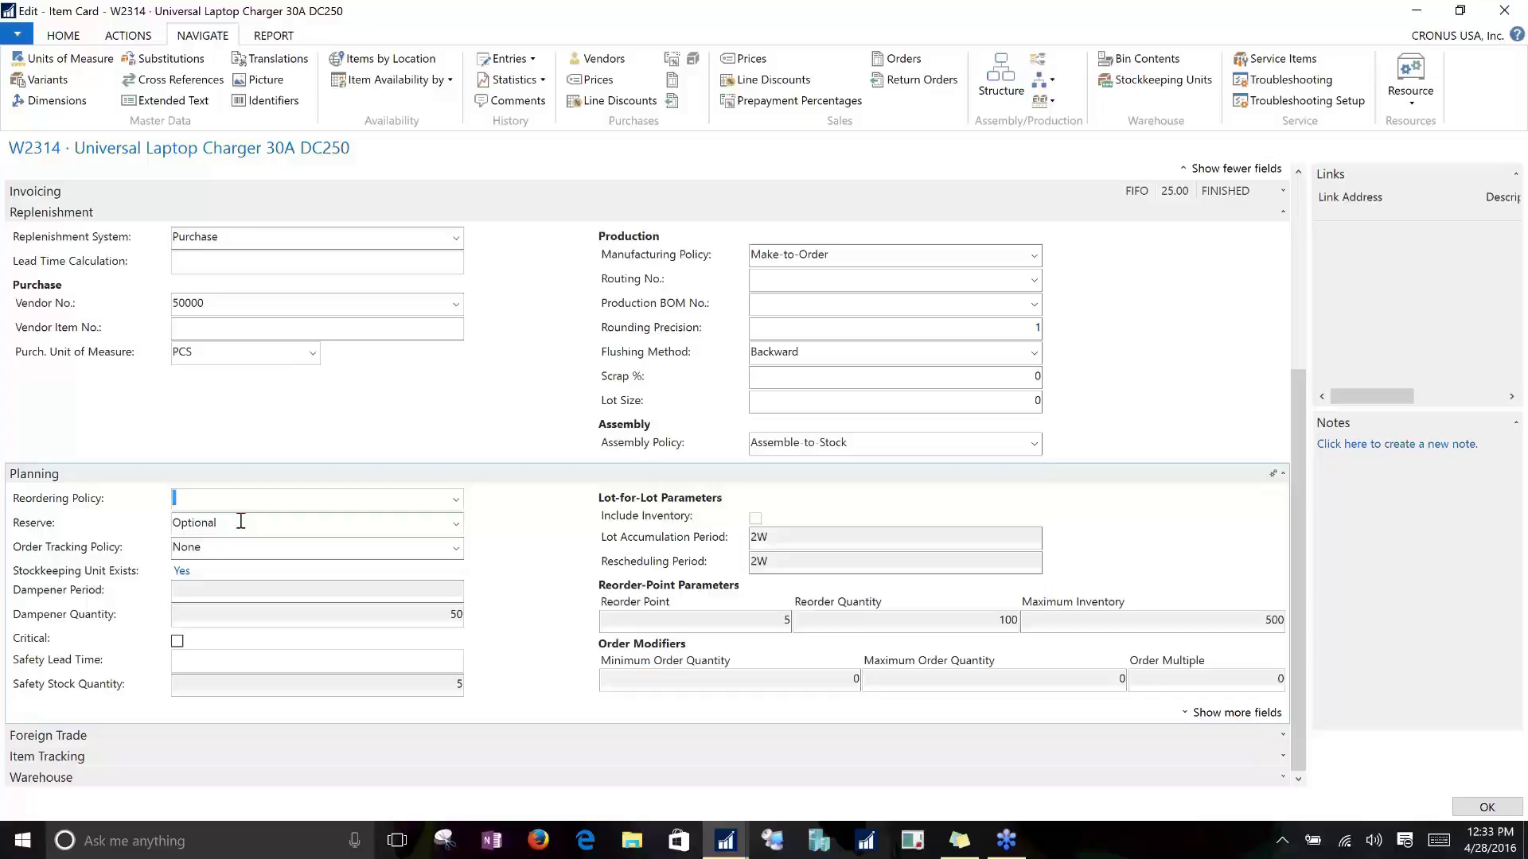
{"action": "left_click", "coordinate": [455, 499]}
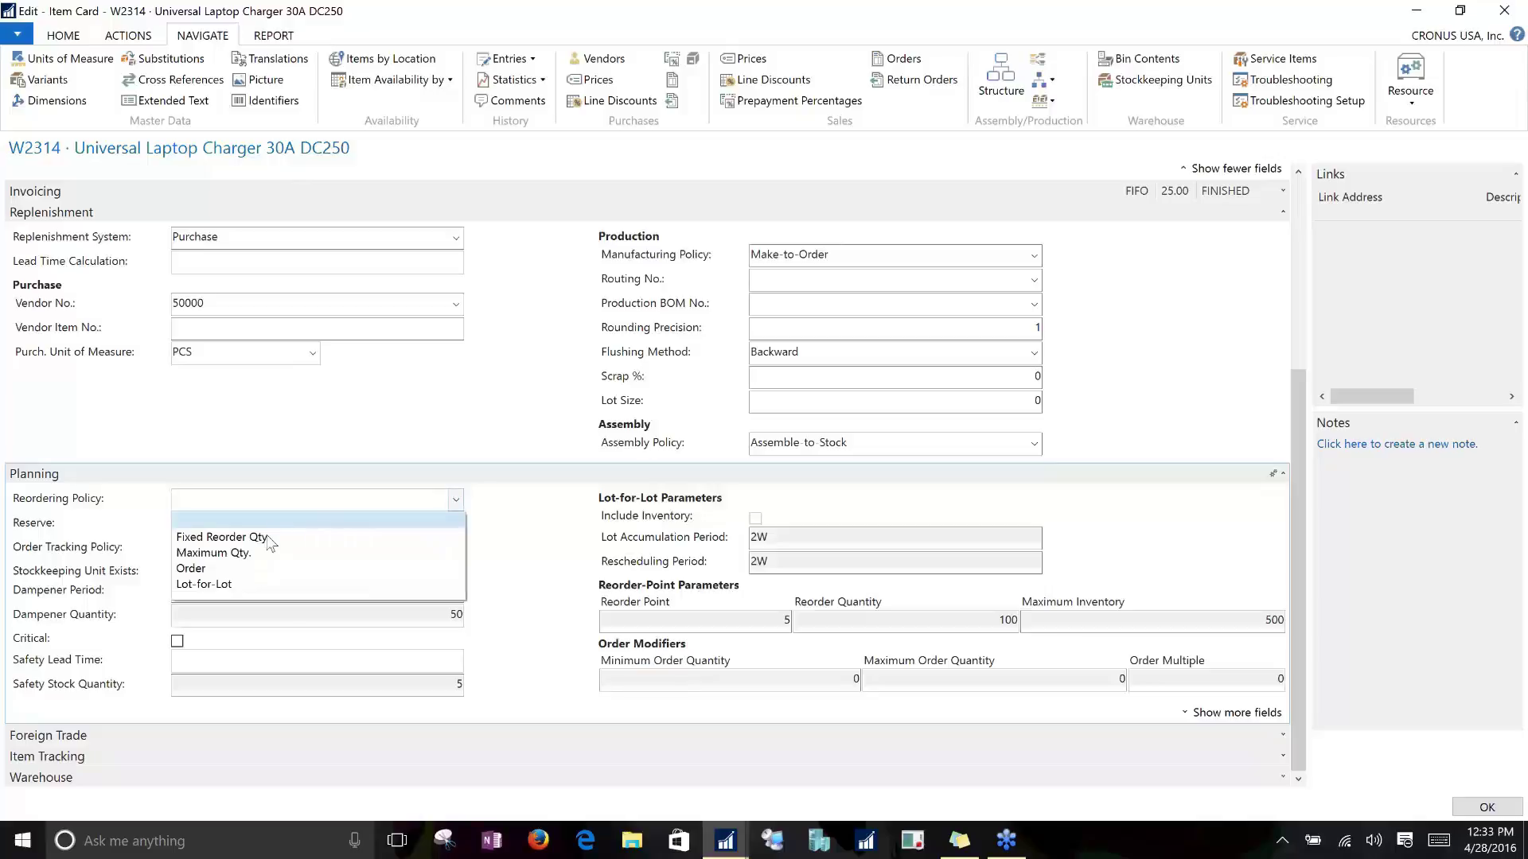
{"action": "left_click", "coordinate": [221, 537]}
{"action": "left_click", "coordinate": [617, 618]}
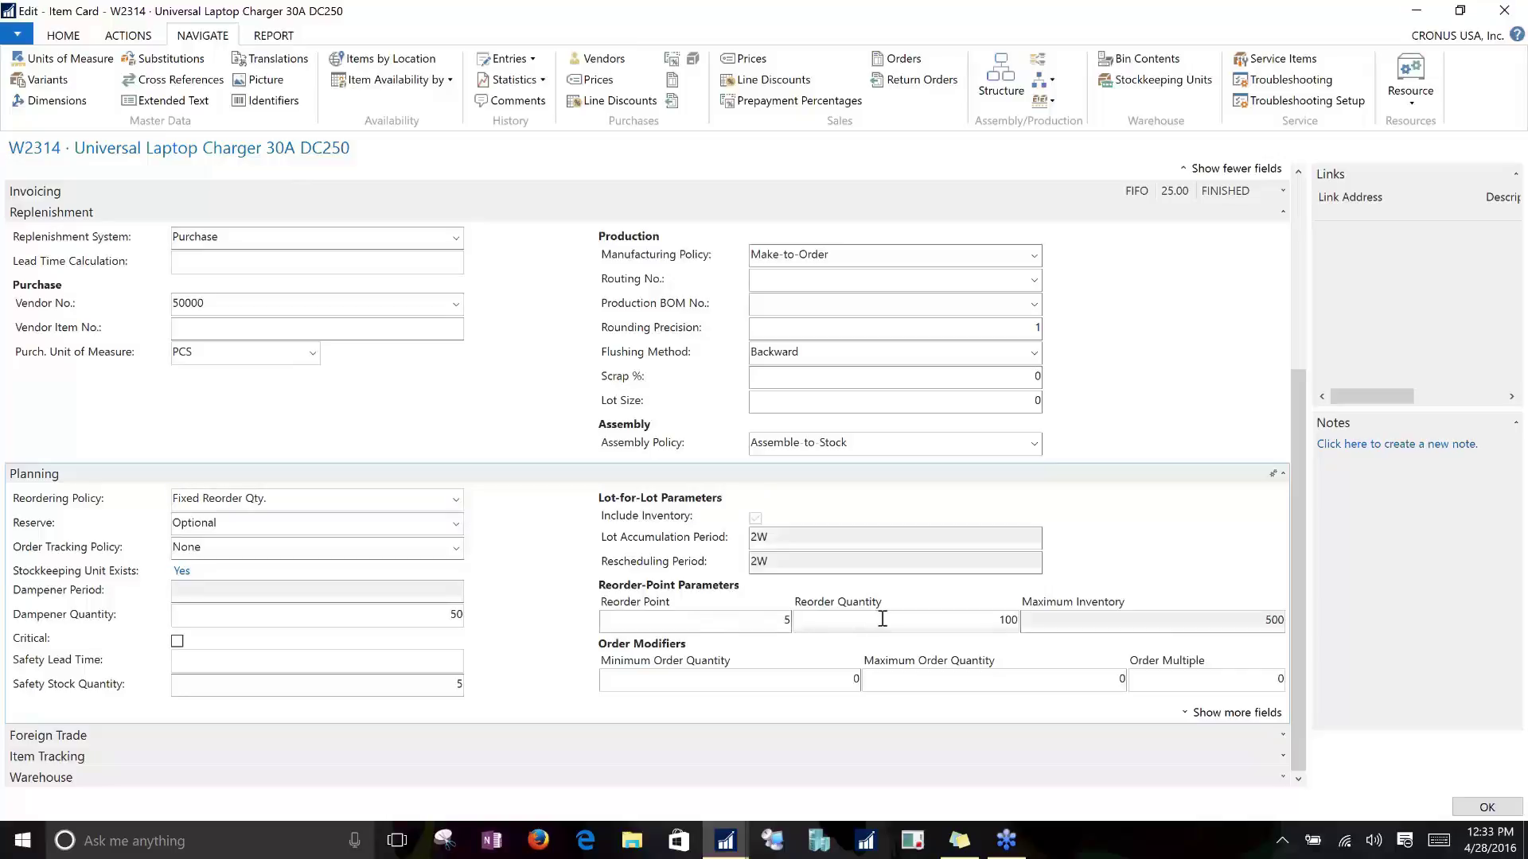
{"action": "left_click", "coordinate": [773, 620]}
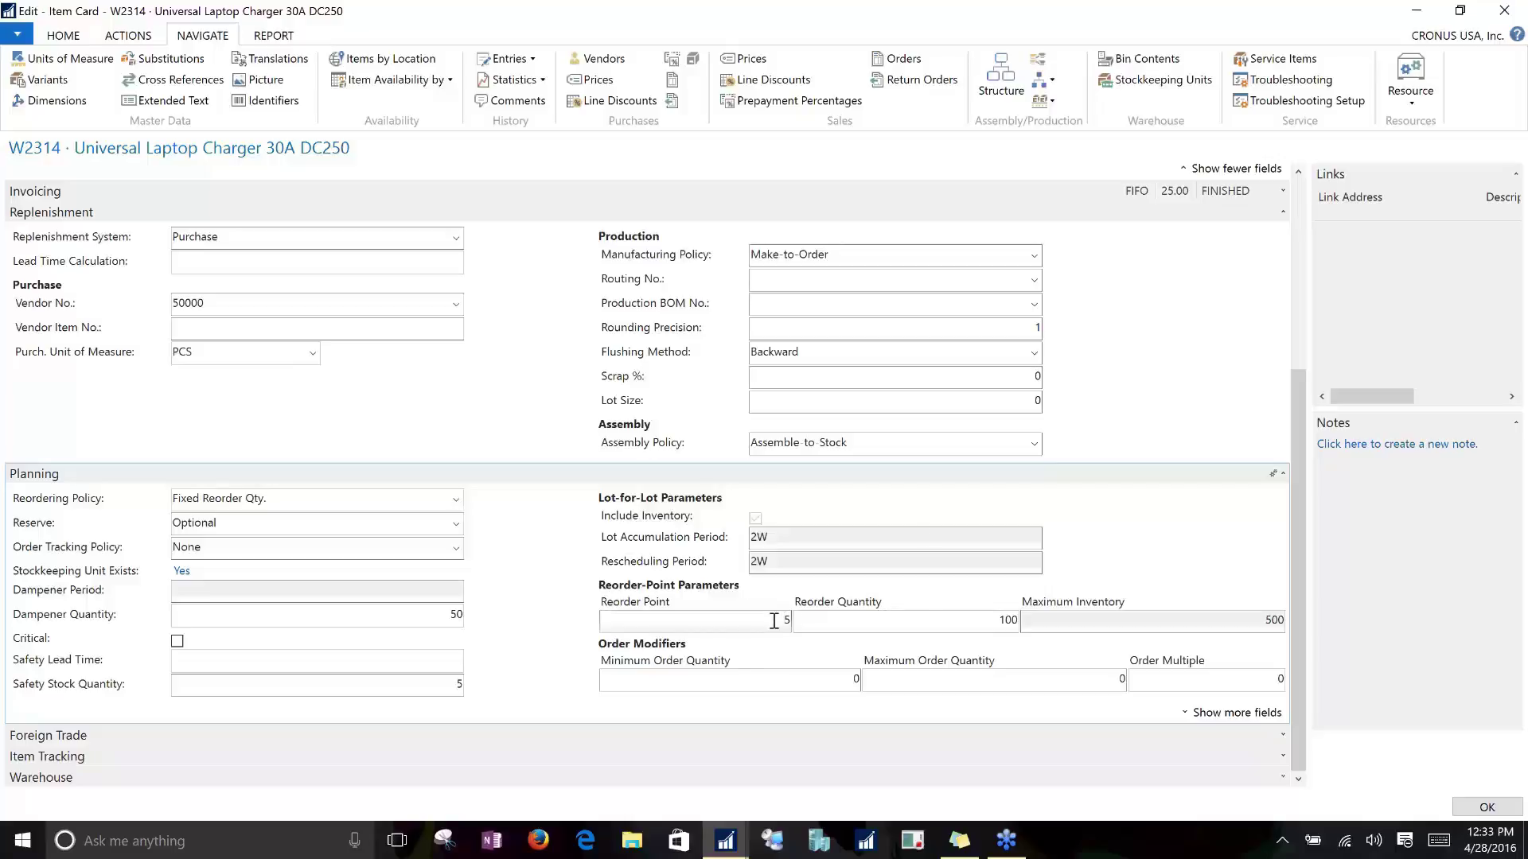
{"action": "left_click", "coordinate": [899, 616]}
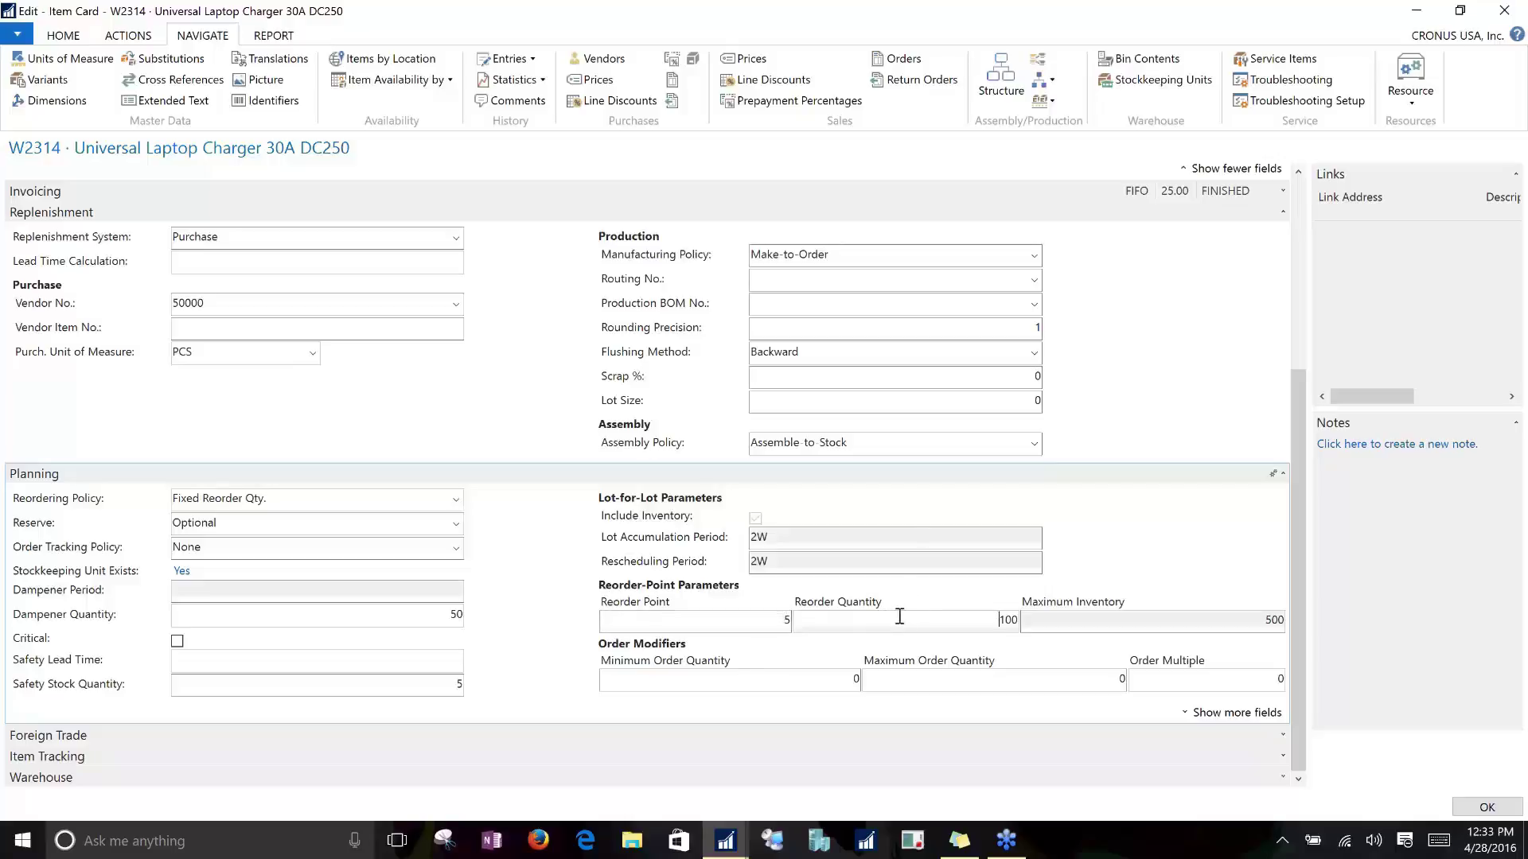
Step: Set the Reordering Policy to Maximum Qty. and check the Maximum Inventory and Reorder Point fields
{"action": "left_click", "coordinate": [456, 498]}
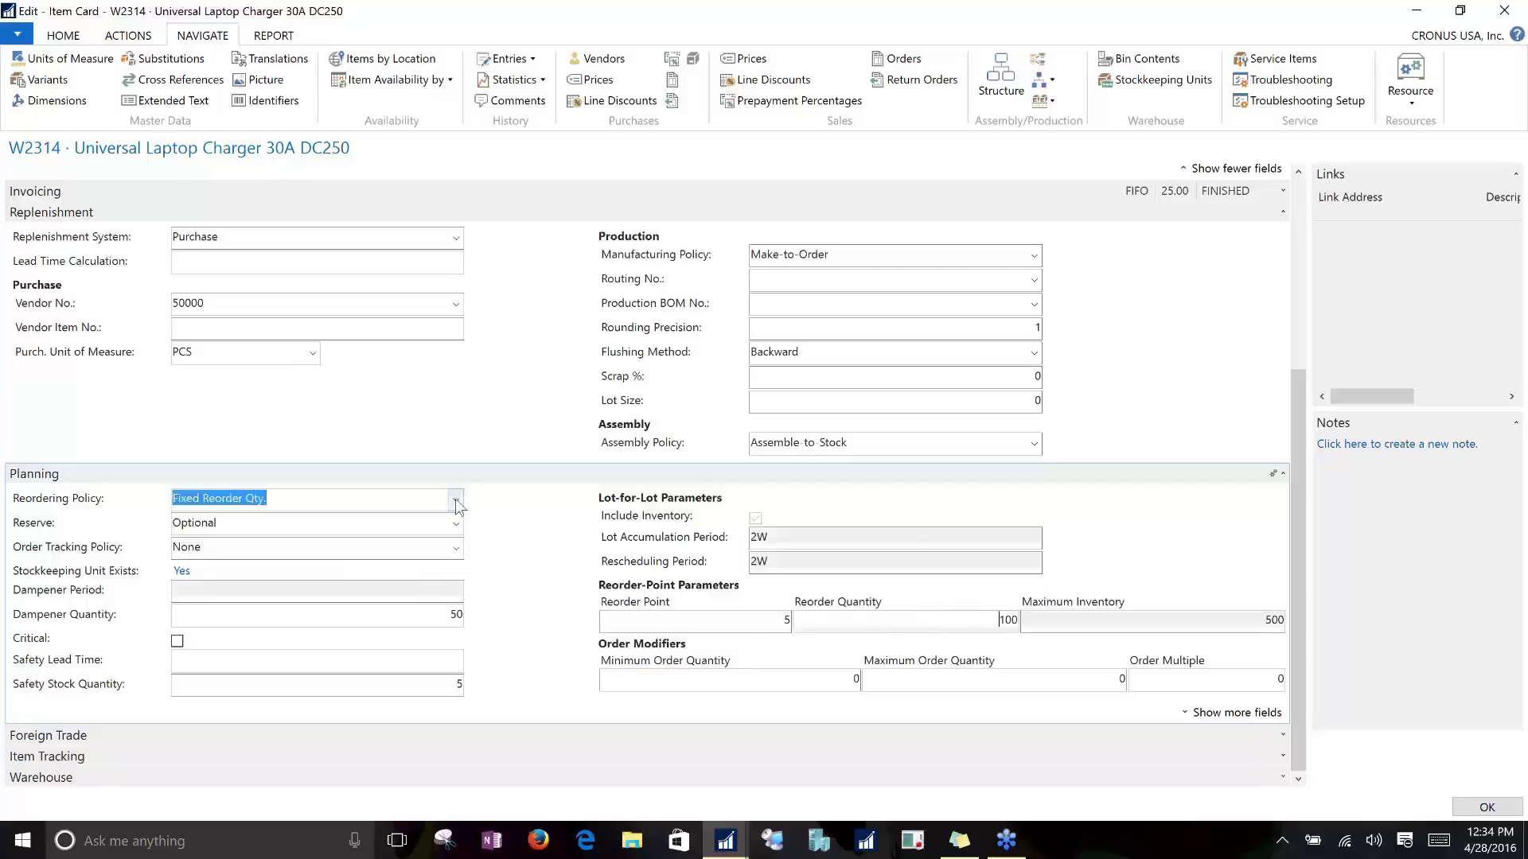
{"action": "left_click", "coordinate": [275, 553]}
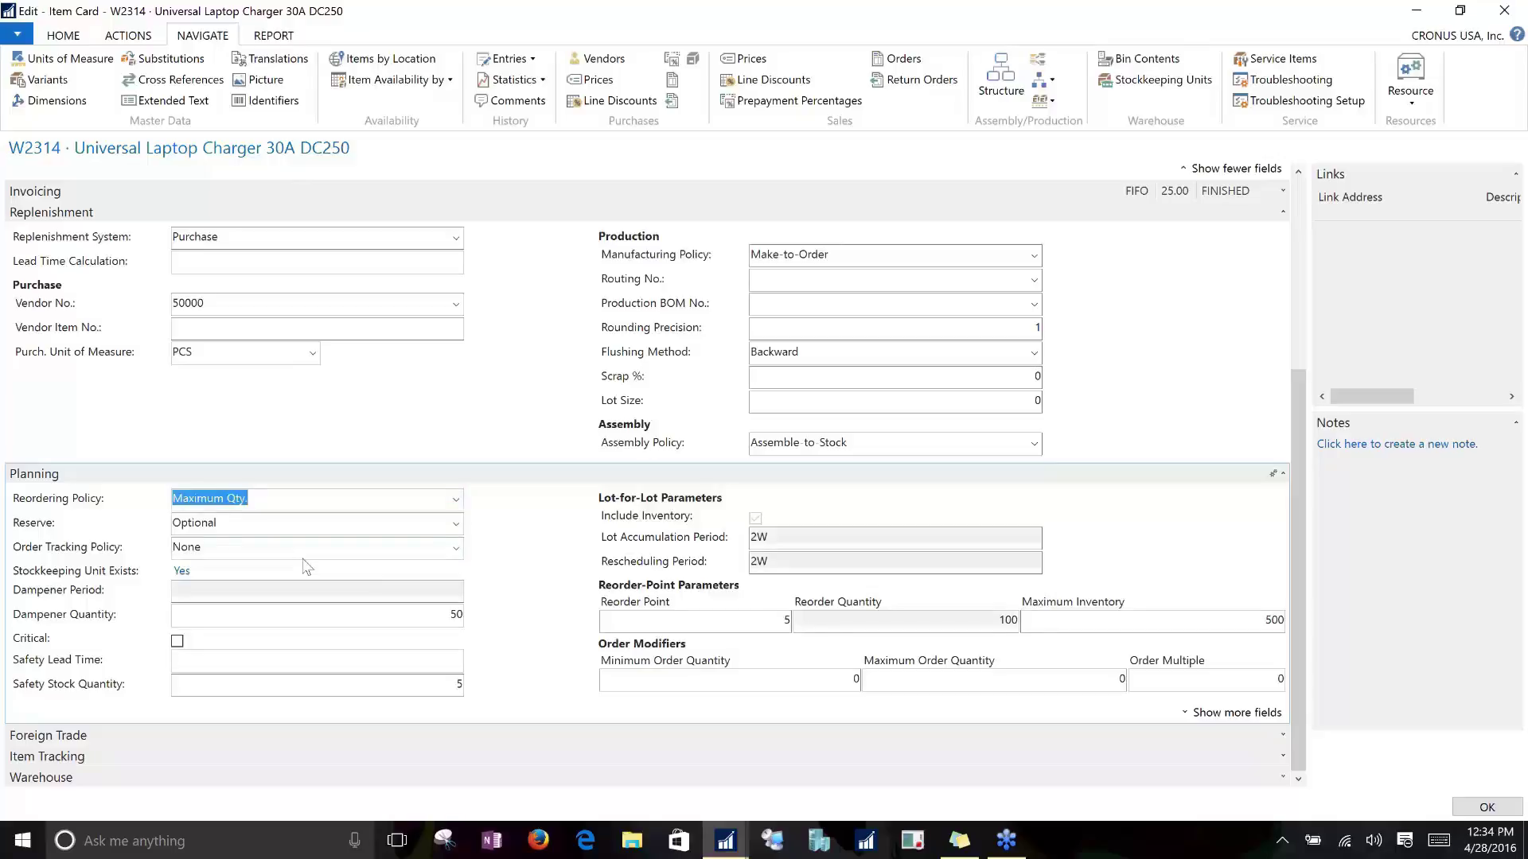
{"action": "left_click", "coordinate": [1076, 622]}
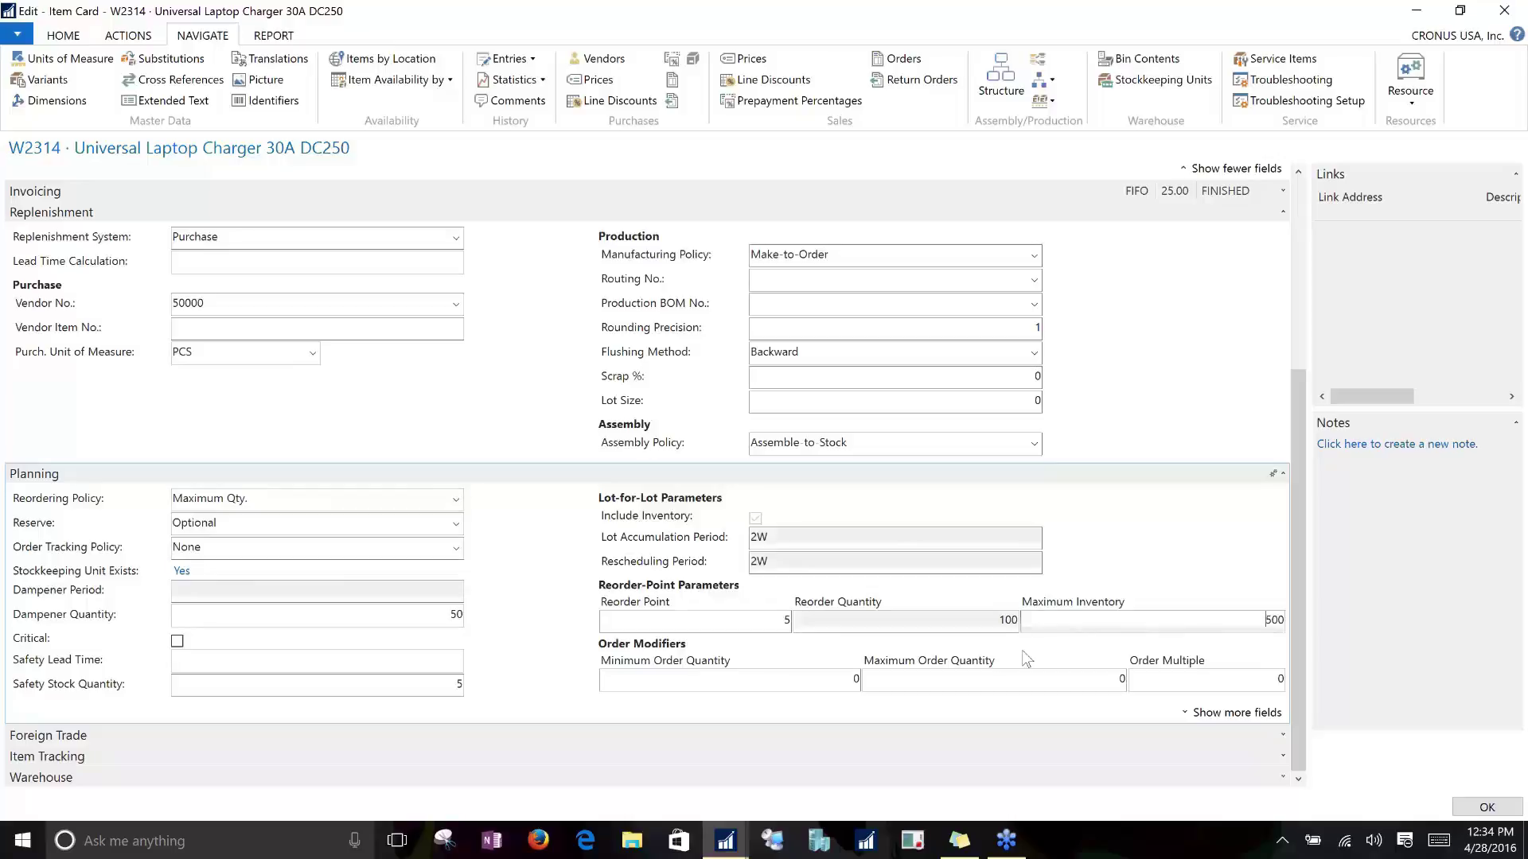
{"action": "left_click", "coordinate": [738, 622]}
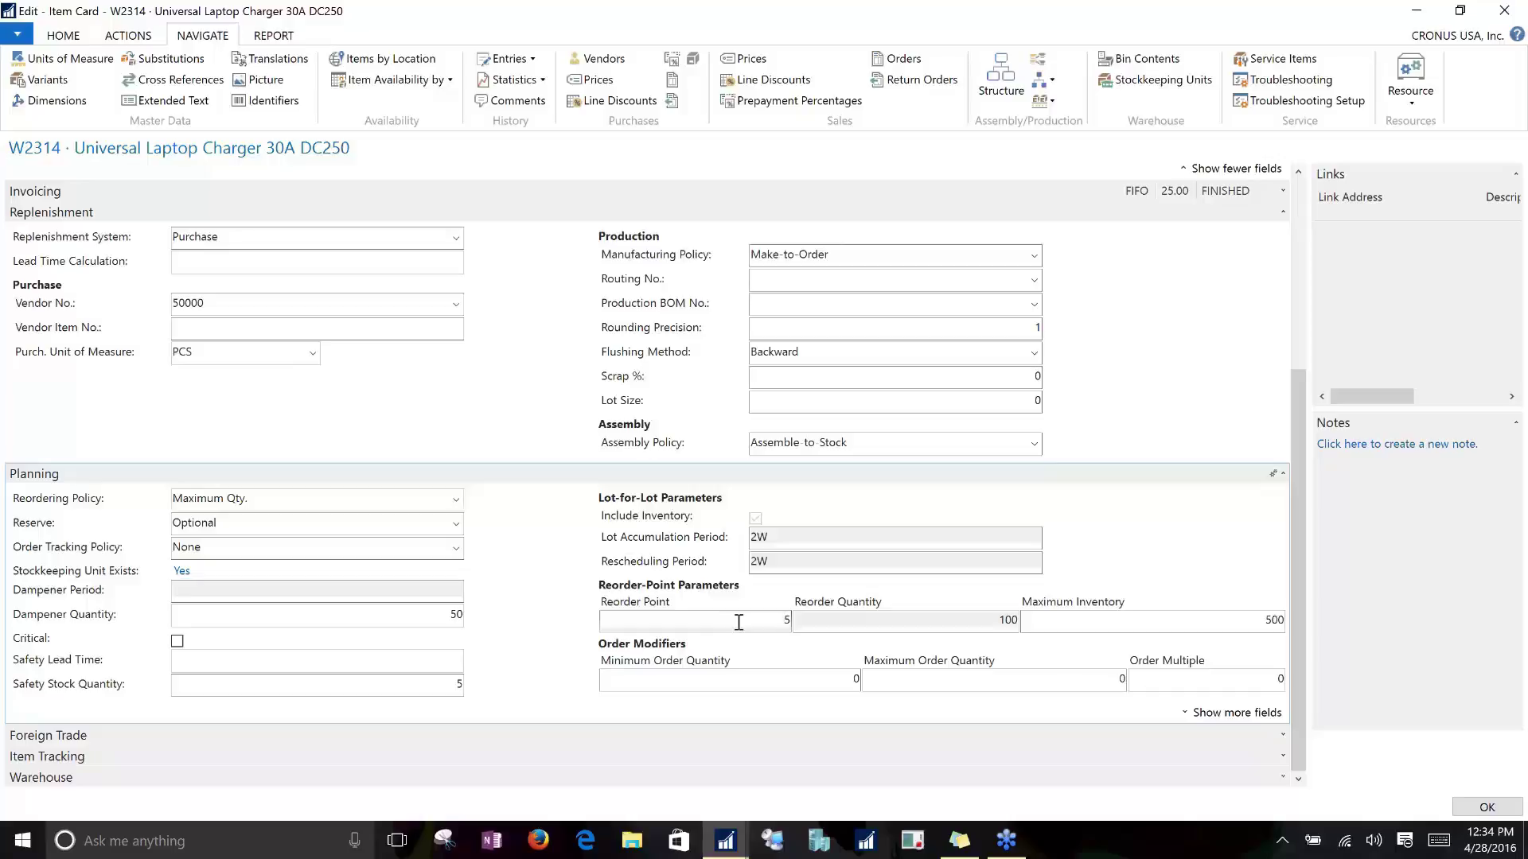
{"action": "left_click", "coordinate": [1131, 619]}
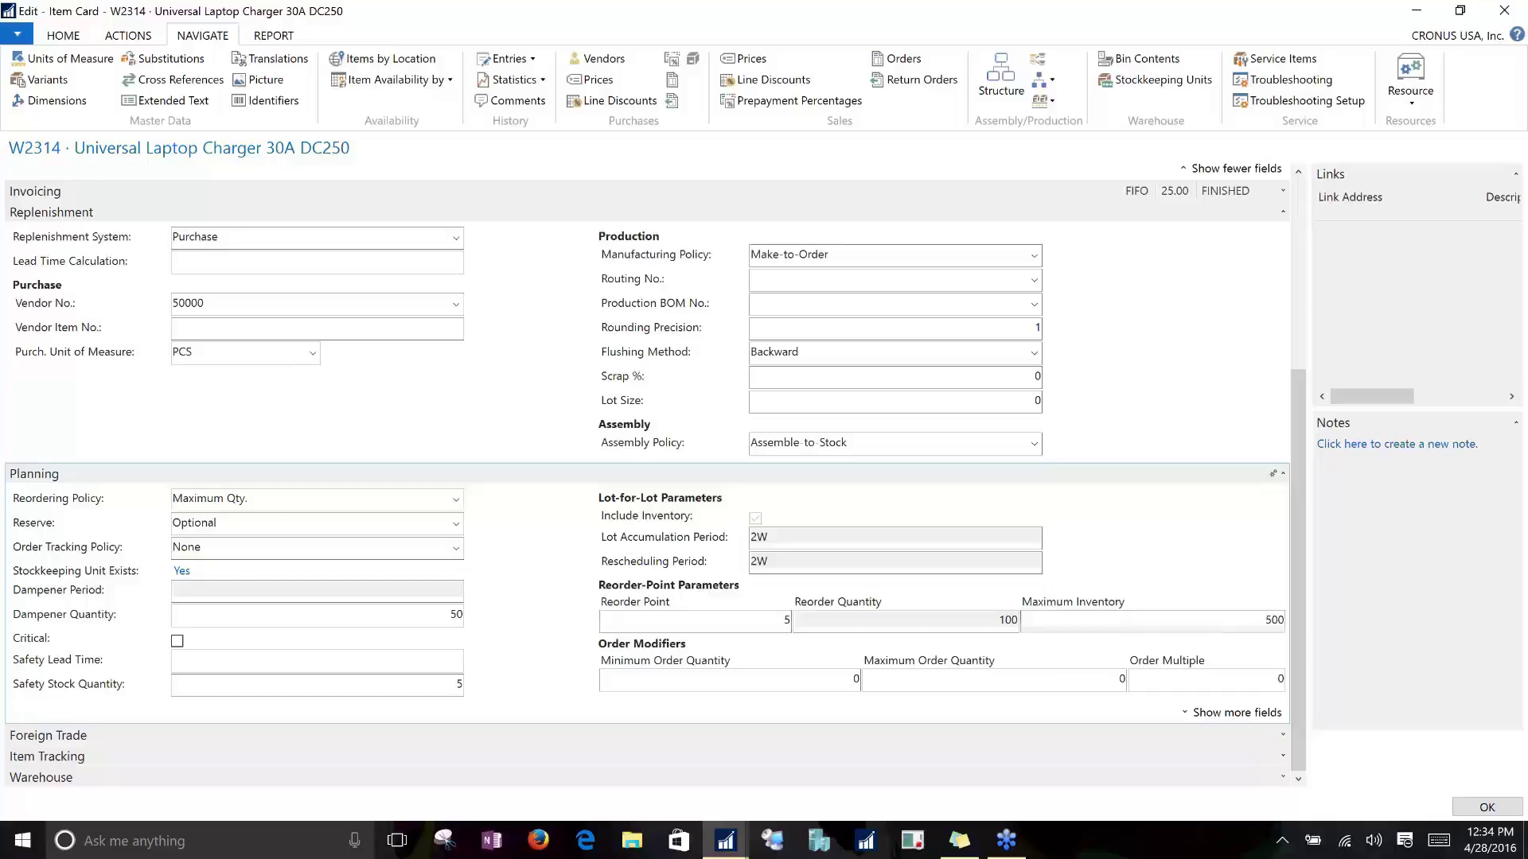
Step: Try the Order reordering policy and restore the Reordering Policy to Lot-for-Lot
{"action": "left_click", "coordinate": [455, 499]}
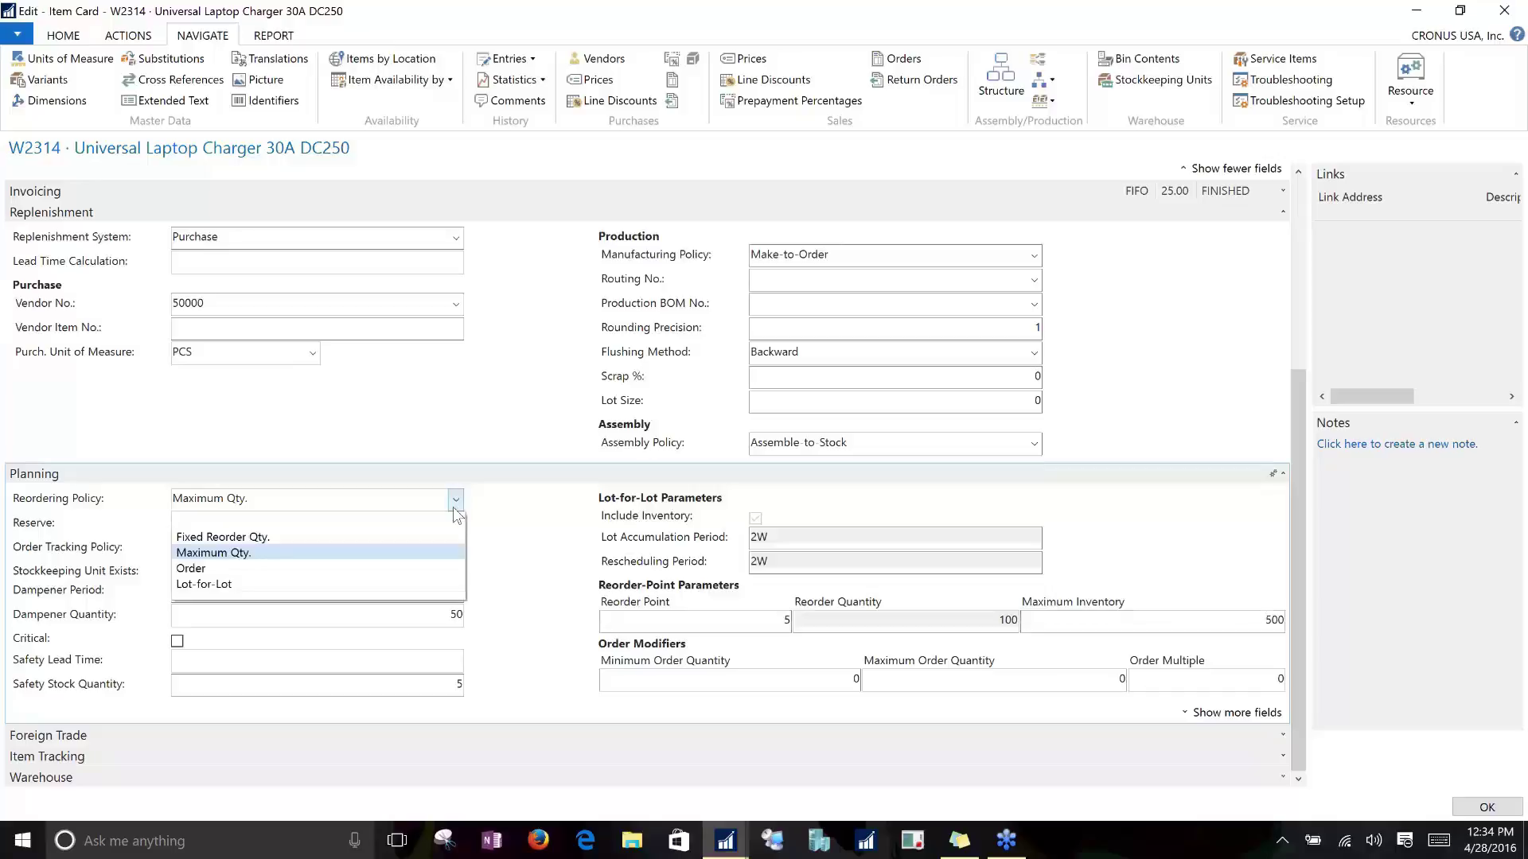
{"action": "left_click", "coordinate": [229, 570]}
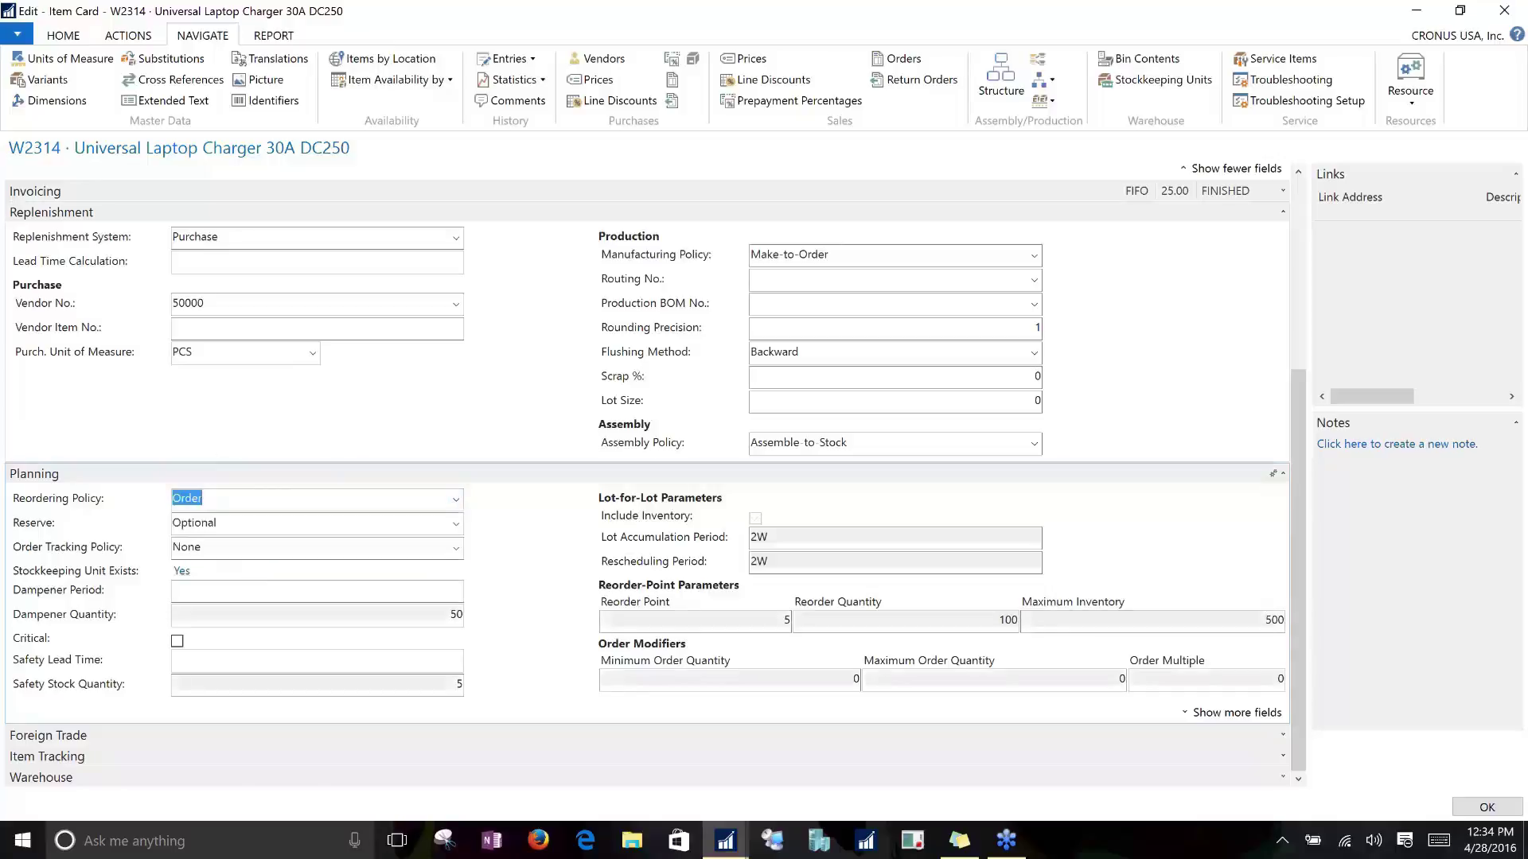
{"action": "left_click", "coordinate": [205, 499]}
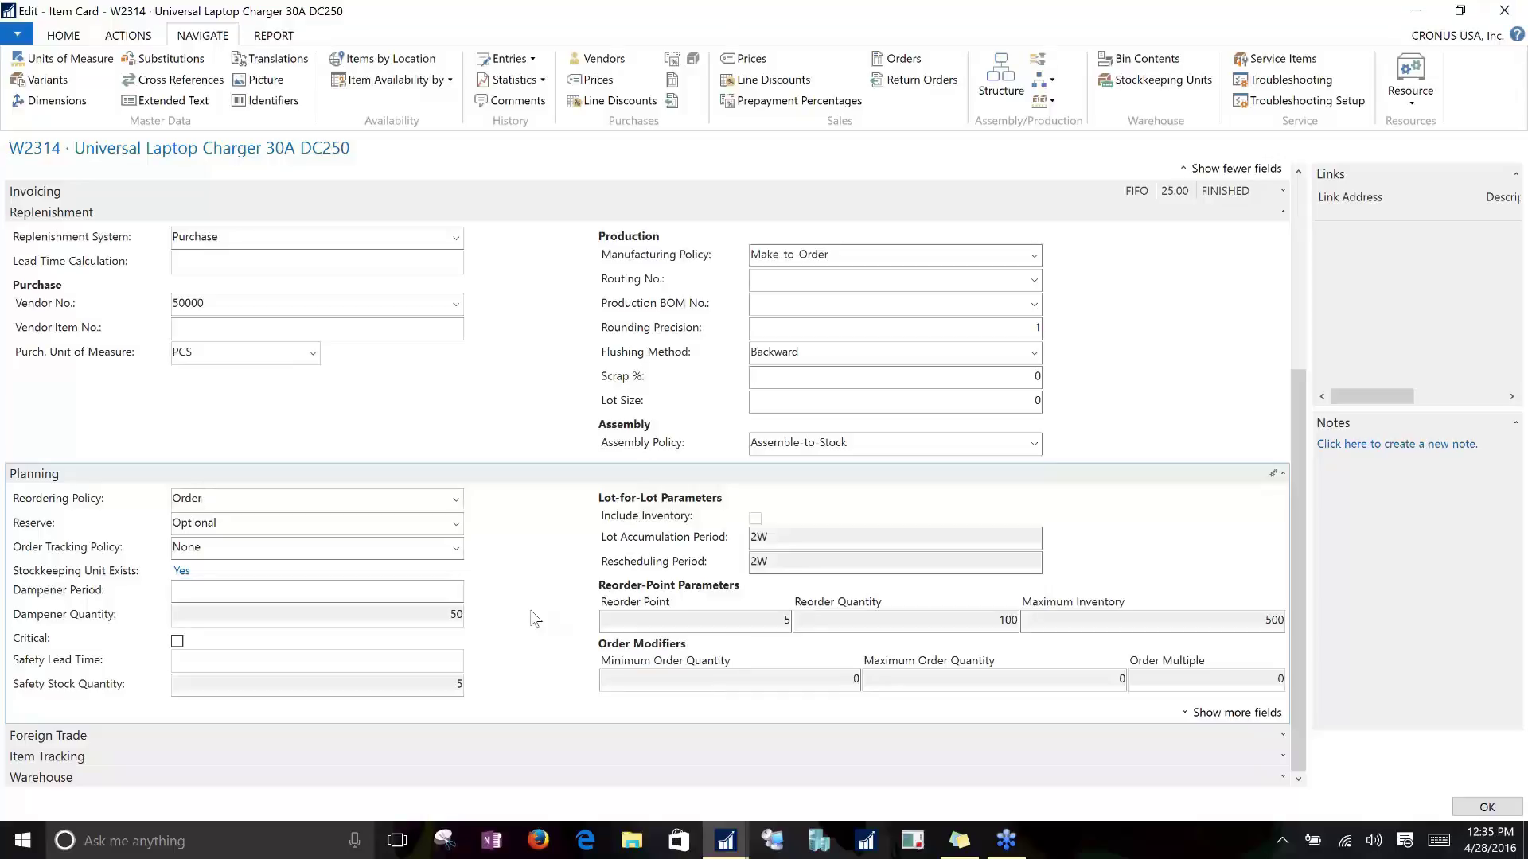
{"action": "left_click", "coordinate": [216, 503]}
{"action": "left_click", "coordinate": [230, 523]}
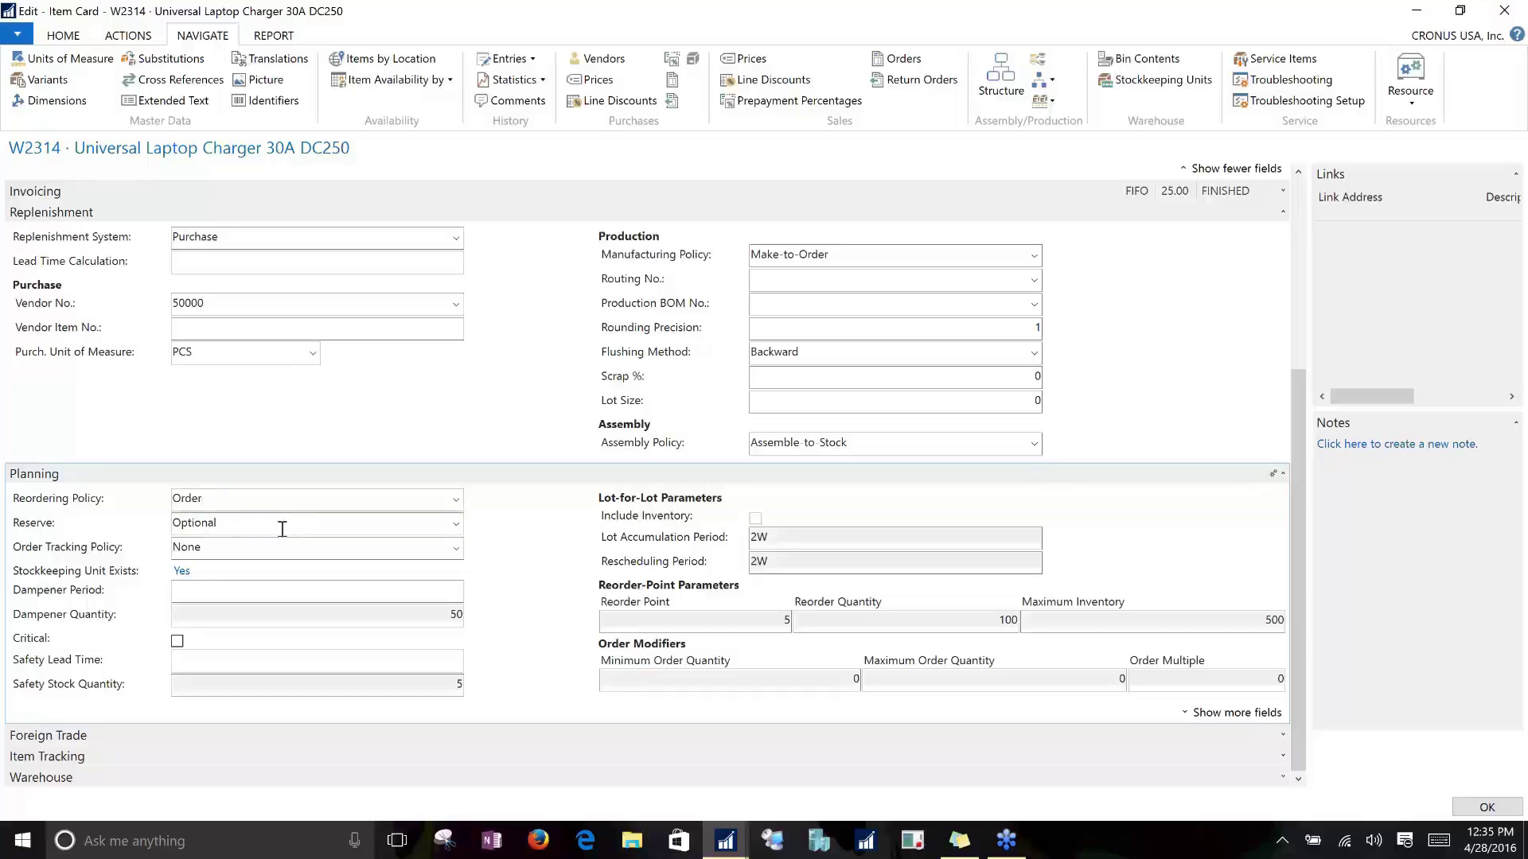
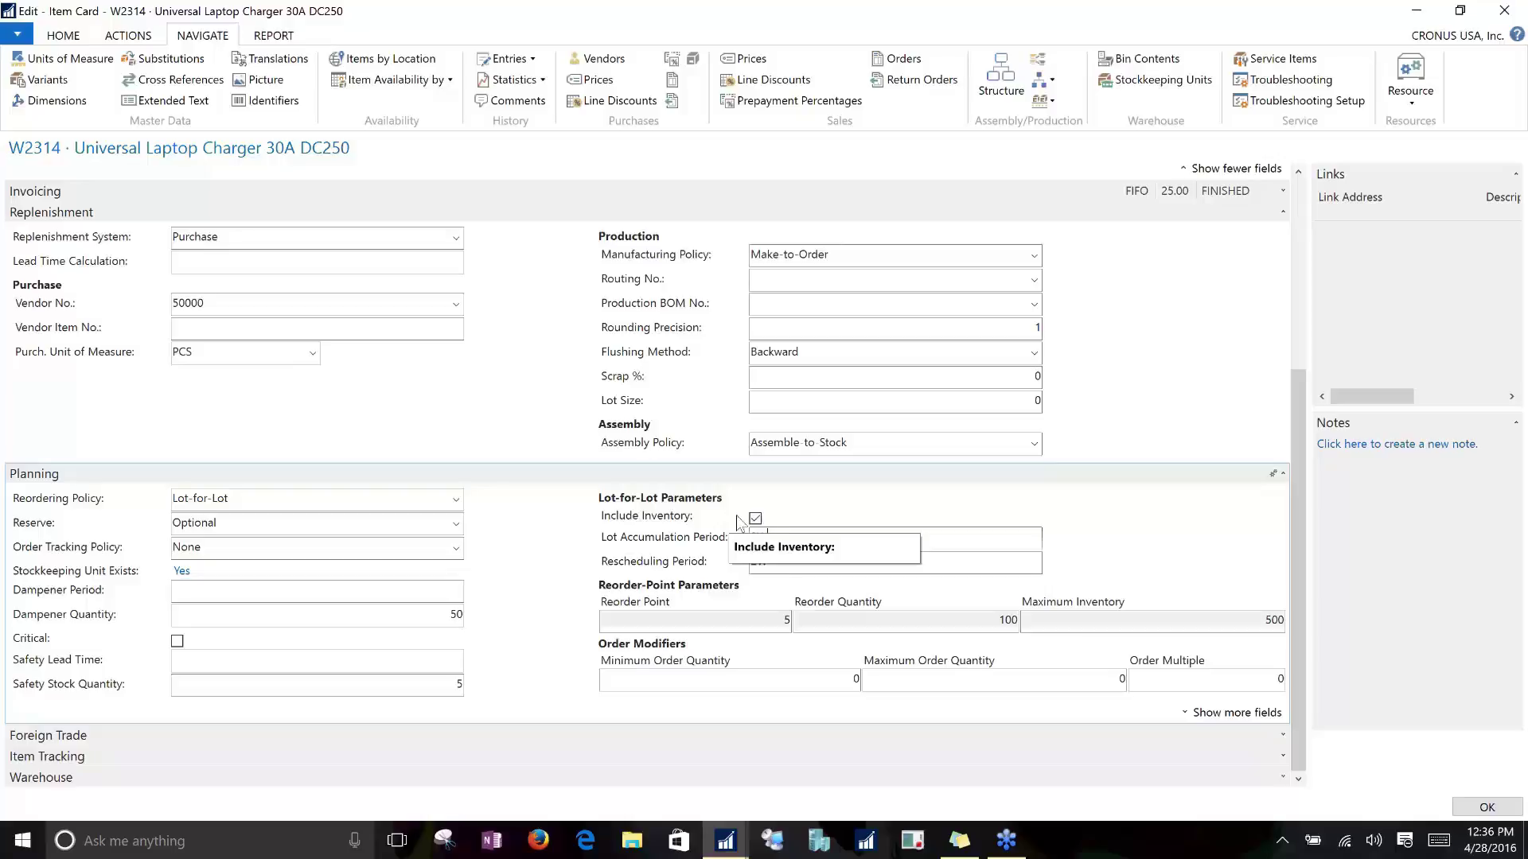
Step: Examine the Include Inventory option and the Rescheduling Period under the Lot-for-Lot Parameters, keeping their settings
{"action": "left_click", "coordinate": [755, 518]}
{"action": "left_click", "coordinate": [755, 517]}
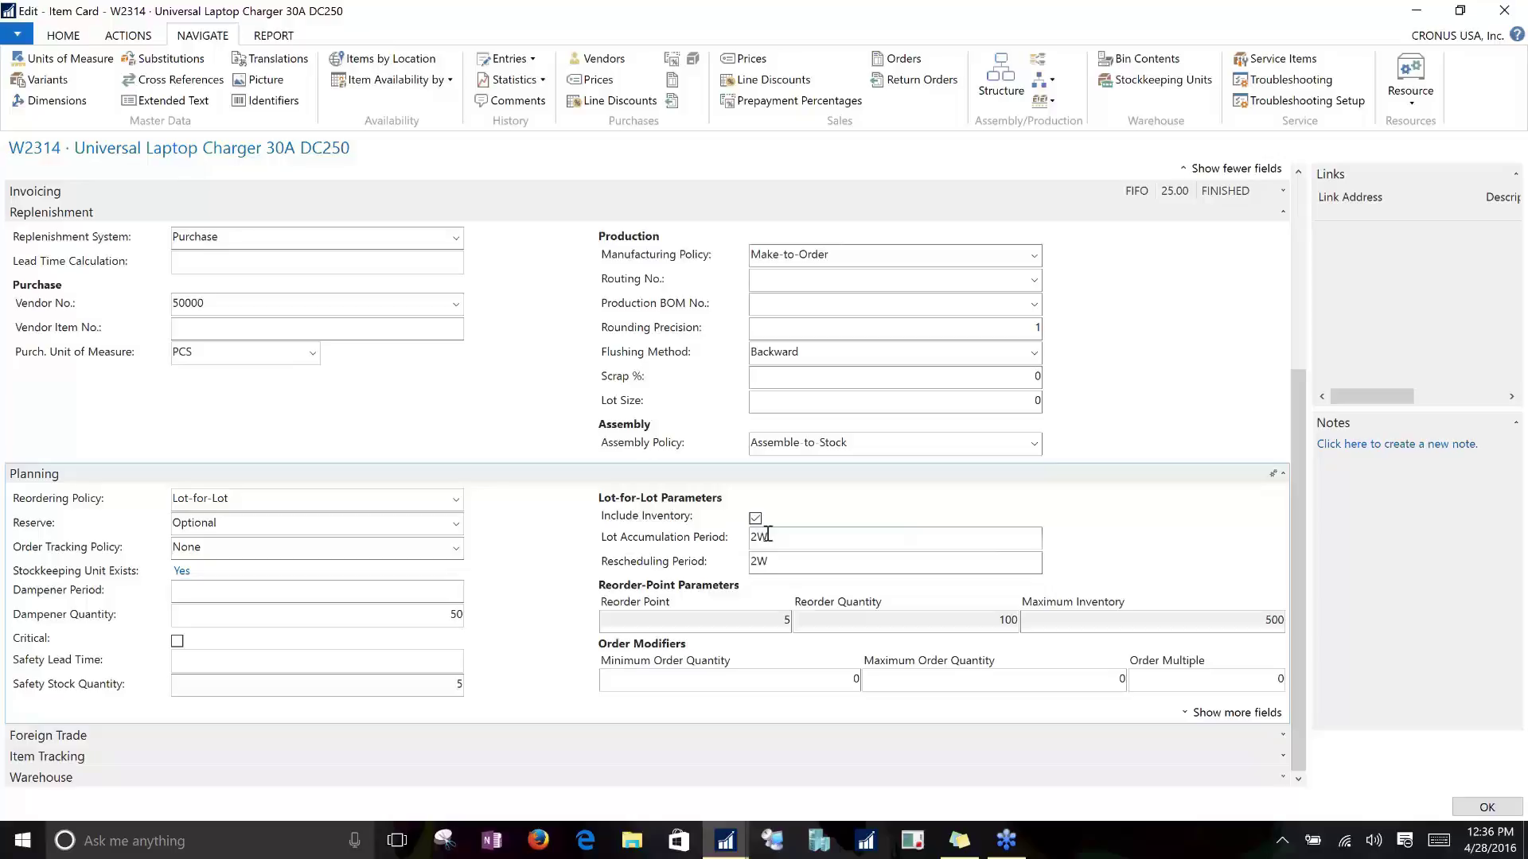
{"action": "left_click", "coordinate": [801, 561]}
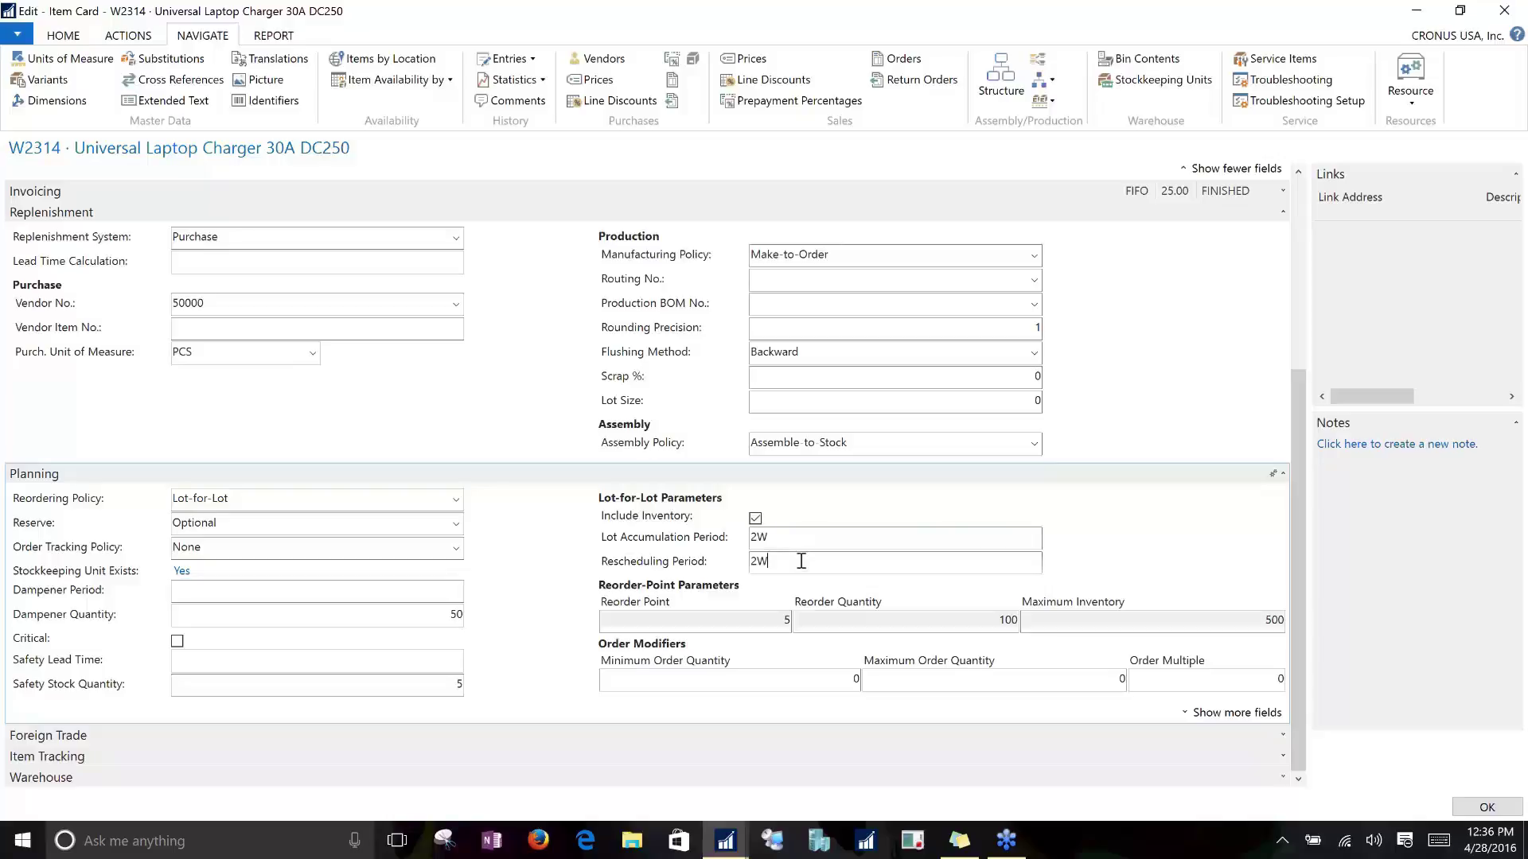
{"action": "double_click", "coordinate": [755, 561]}
{"action": "left_click", "coordinate": [776, 564]}
{"action": "left_click", "coordinate": [781, 567]}
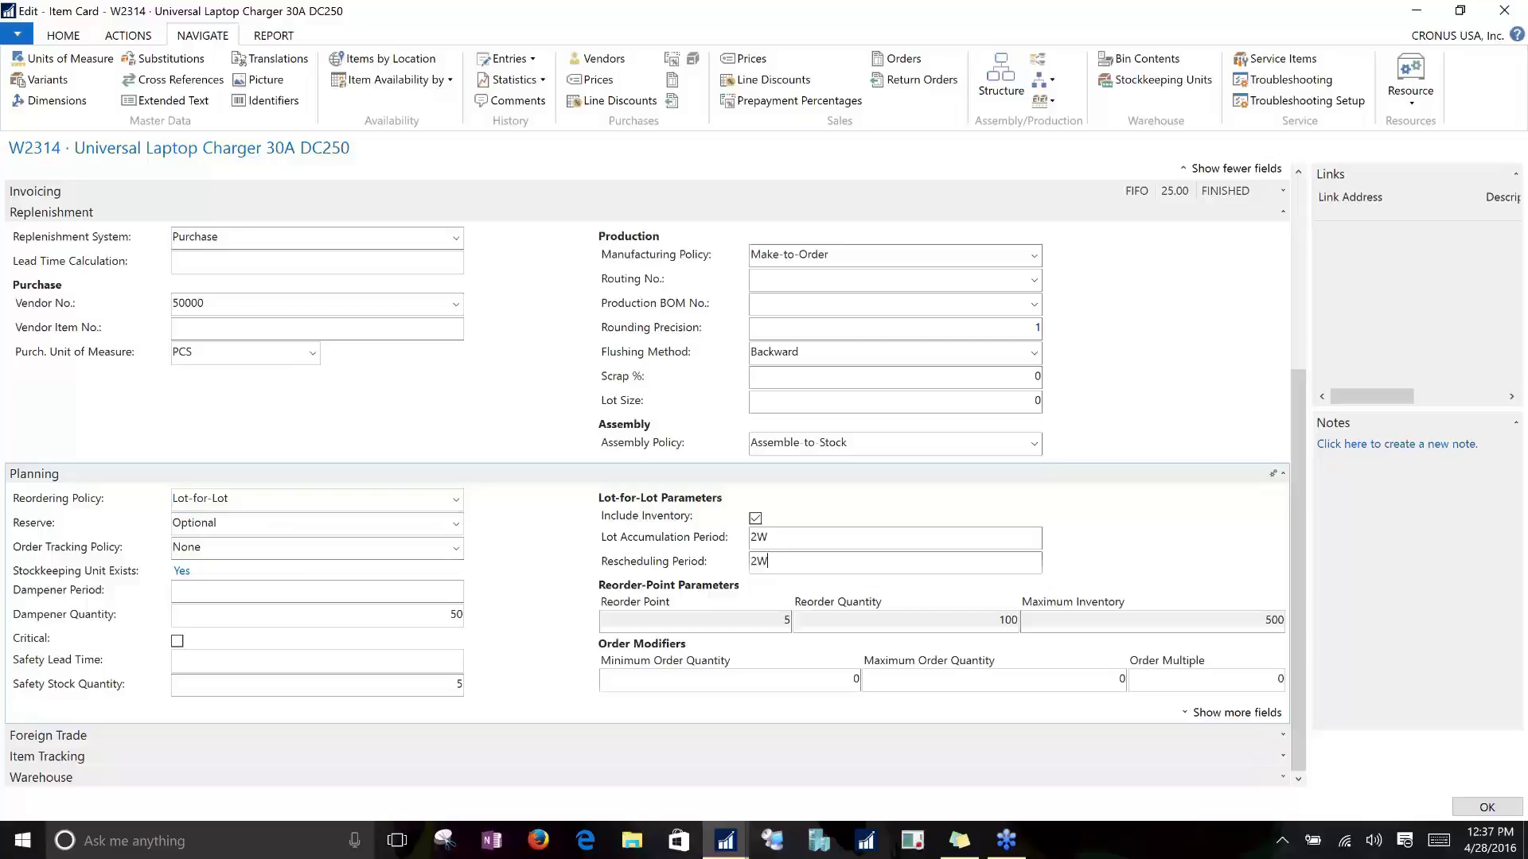
Step: Set the order modifiers to a Minimum Order Quantity of 25, a Maximum Order Quantity of 5,000 and an Order Multiple of 25
{"action": "left_click", "coordinate": [890, 682]}
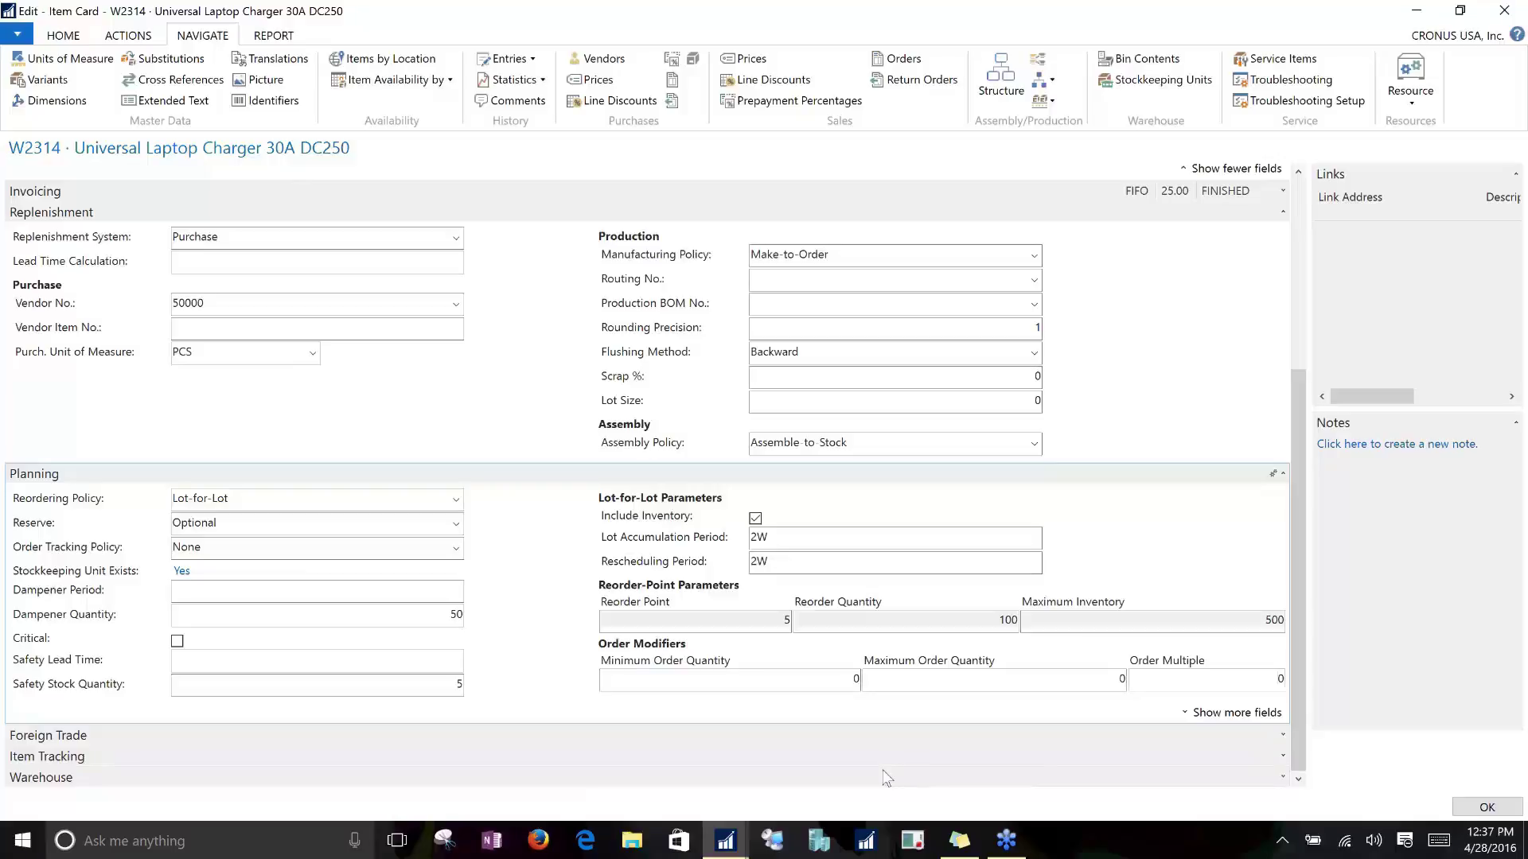
{"action": "left_click", "coordinate": [736, 678]}
{"action": "key", "text": "BackSpace"}
{"action": "type", "text": "25"}
{"action": "key", "text": "Tab"}
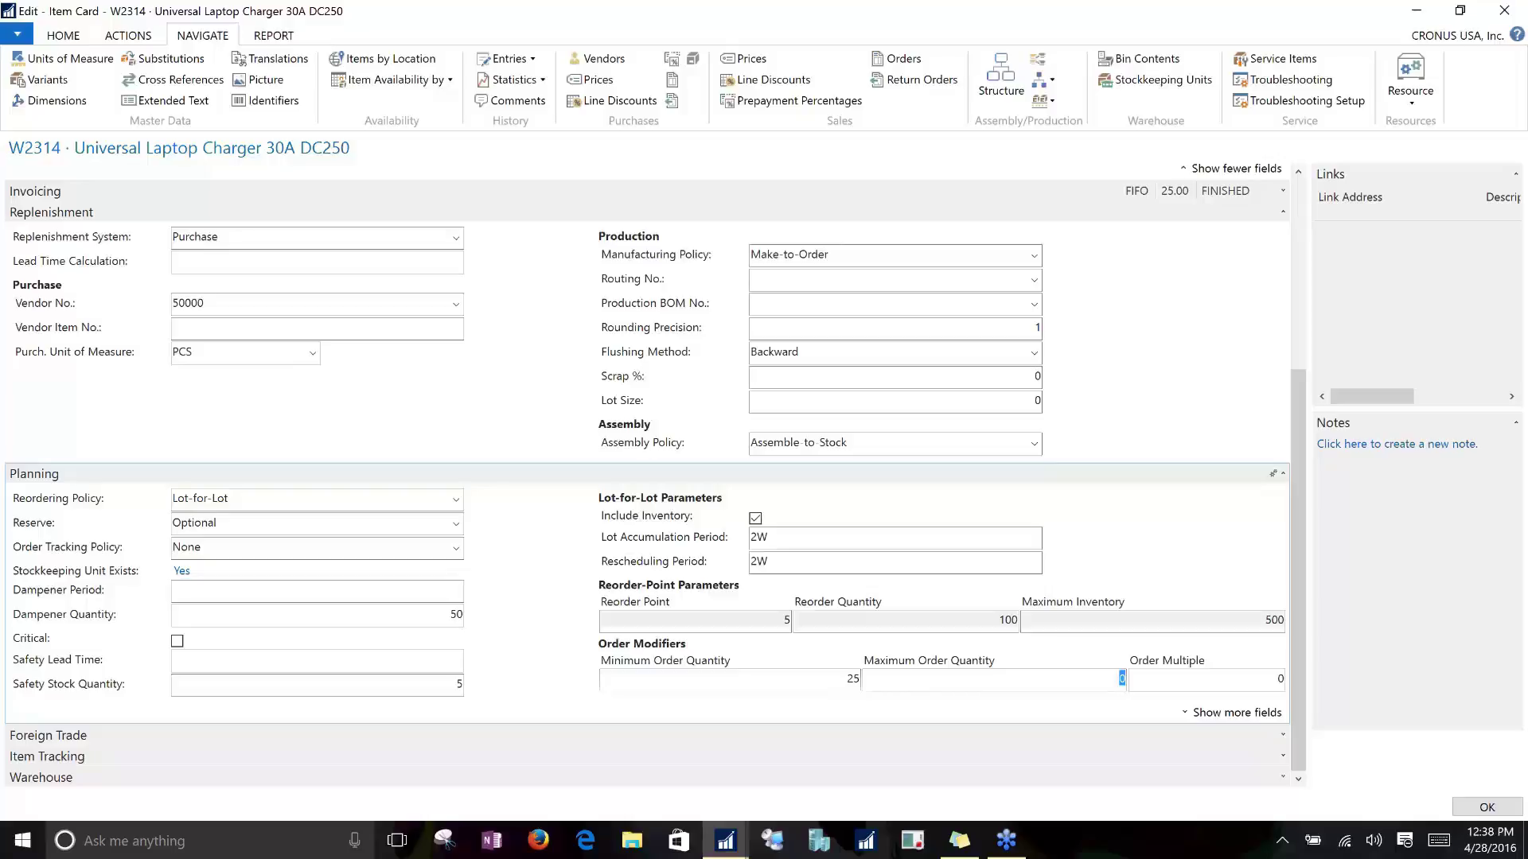
{"action": "type", "text": "5000"}
{"action": "key", "text": "Tab"}
{"action": "type", "text": "25"}
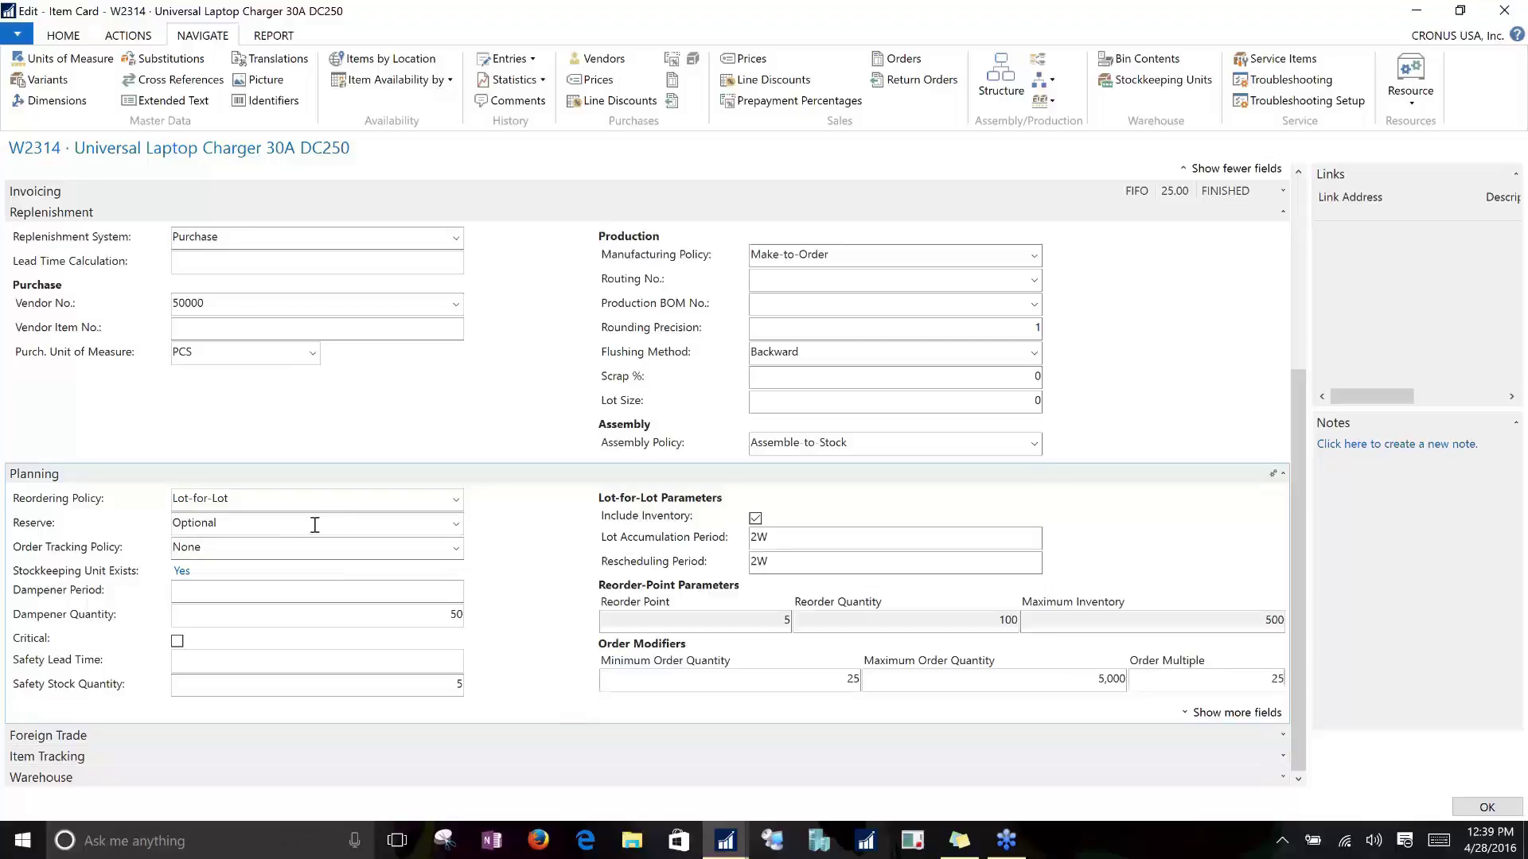
Step: Check the item's Reordering Policy and Safety Stock Quantity fields in the planning settings
{"action": "left_click", "coordinate": [290, 502]}
{"action": "left_click", "coordinate": [209, 686]}
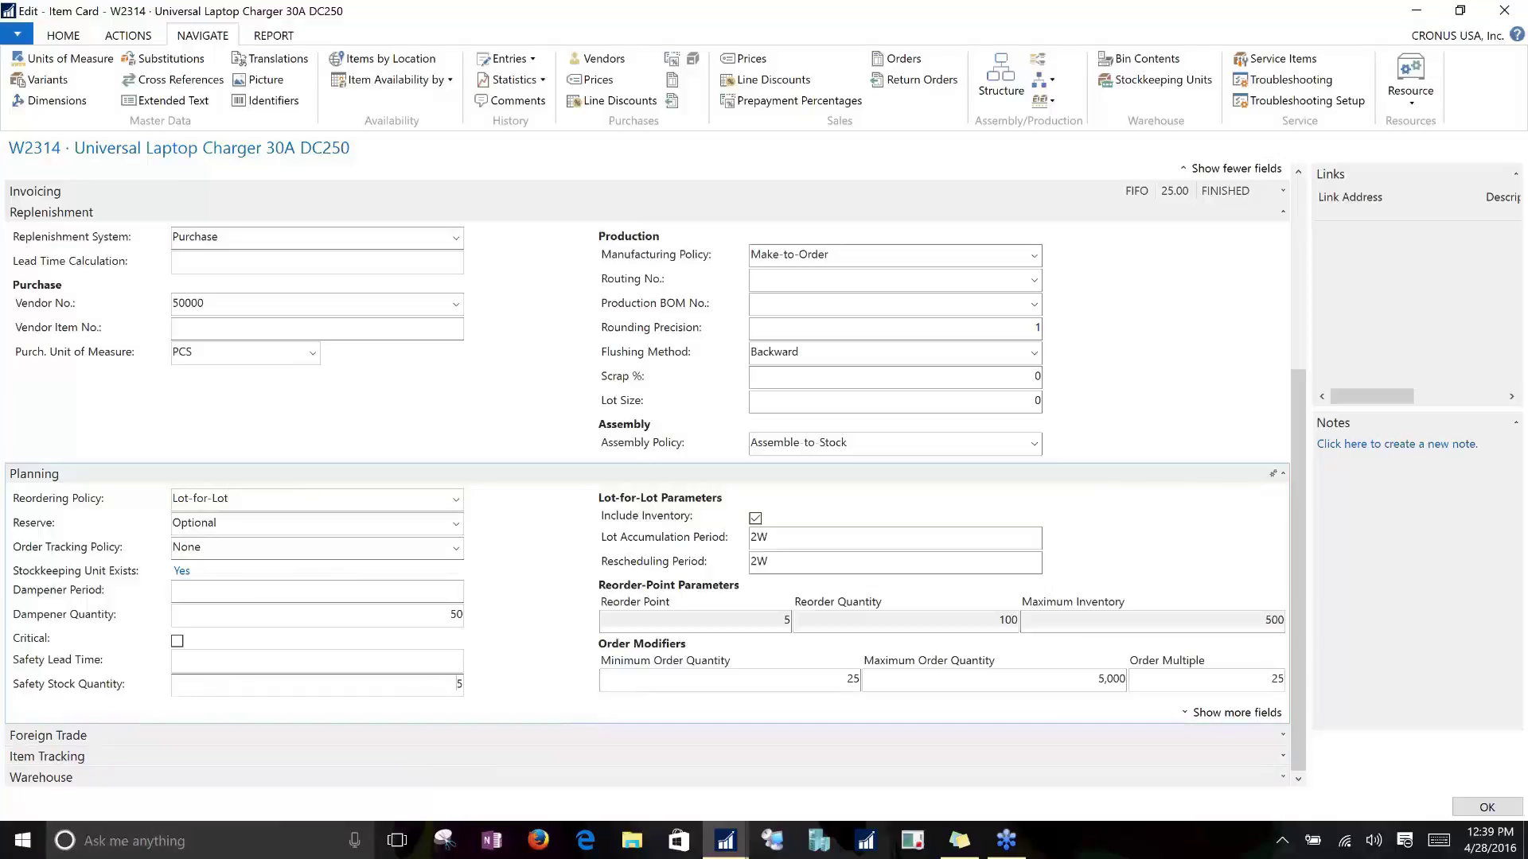
{"action": "key", "text": "shift+End"}
{"action": "scroll", "coordinate": [541, 535], "scroll_direction": "up", "scroll_amount": 1}
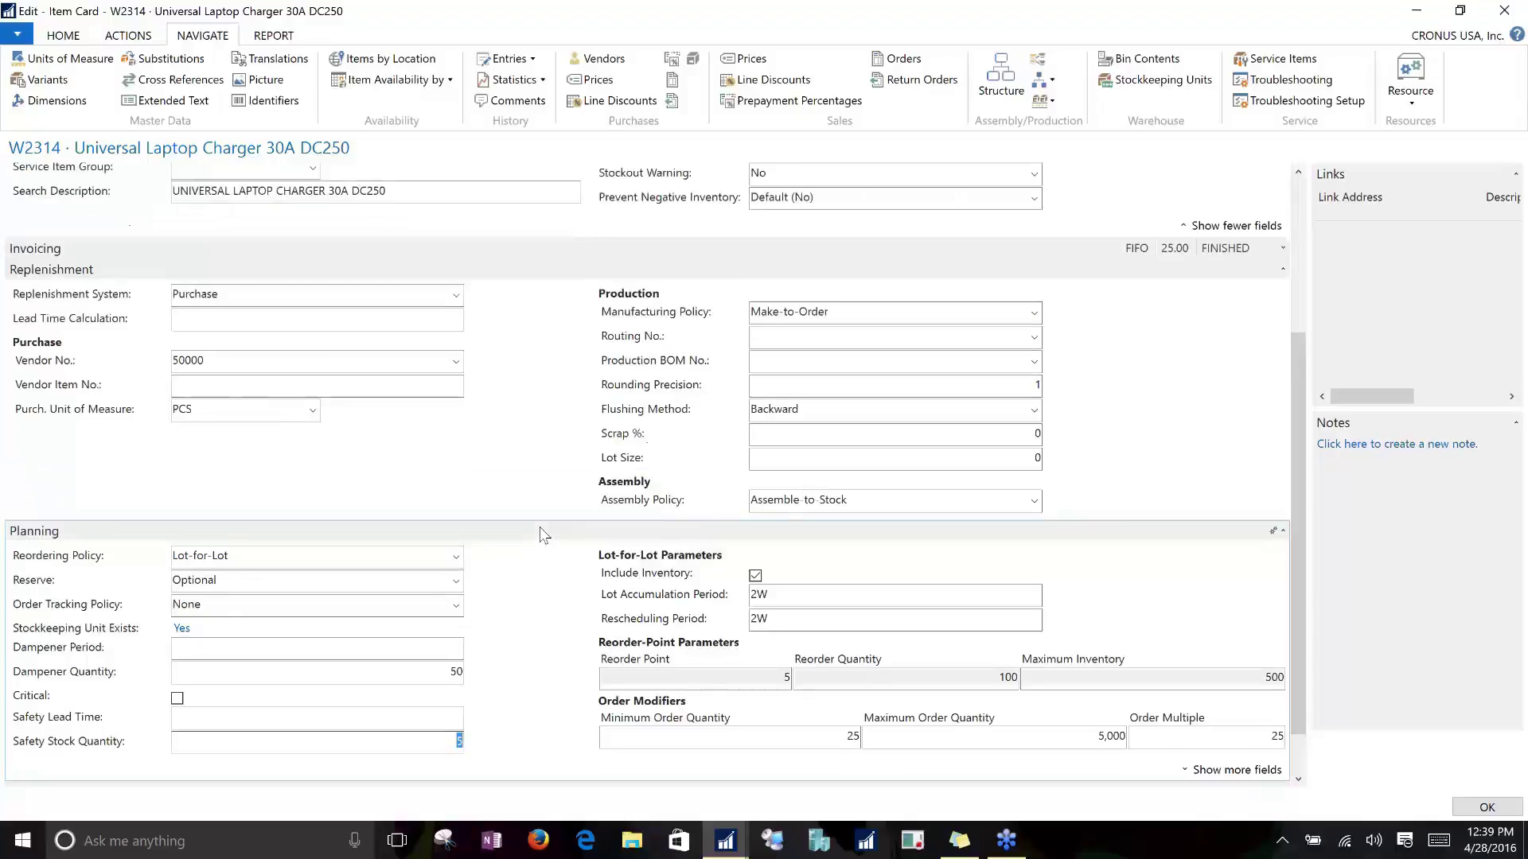
Step: Examine the Create Per choices for creating stockkeeping units for the item, and cancel without creating any
{"action": "scroll", "coordinate": [541, 534], "scroll_direction": "up", "scroll_amount": 3}
{"action": "left_click", "coordinate": [128, 35]}
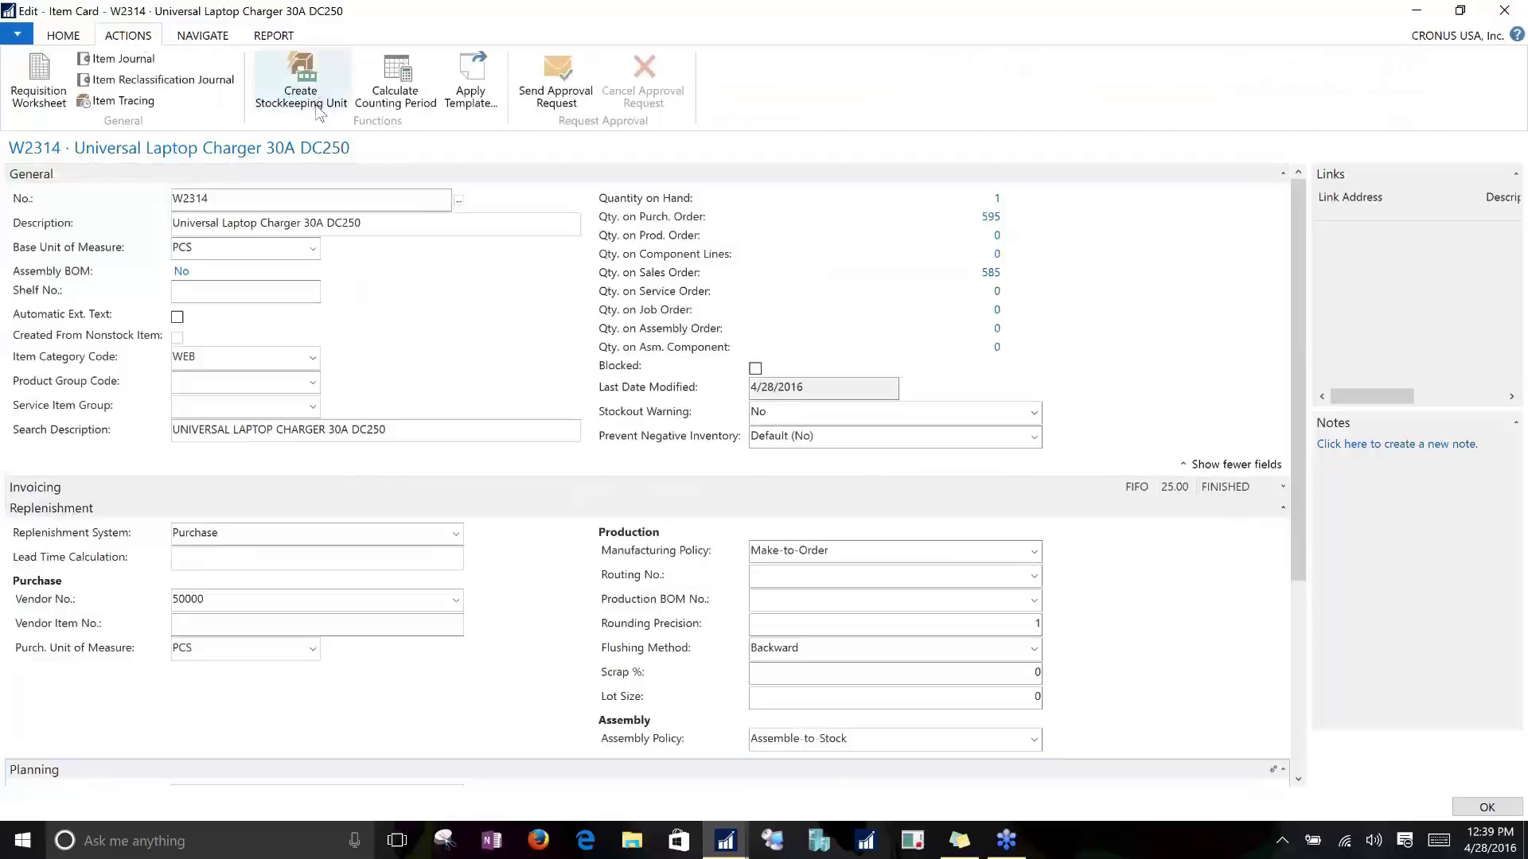
{"action": "left_click", "coordinate": [300, 84]}
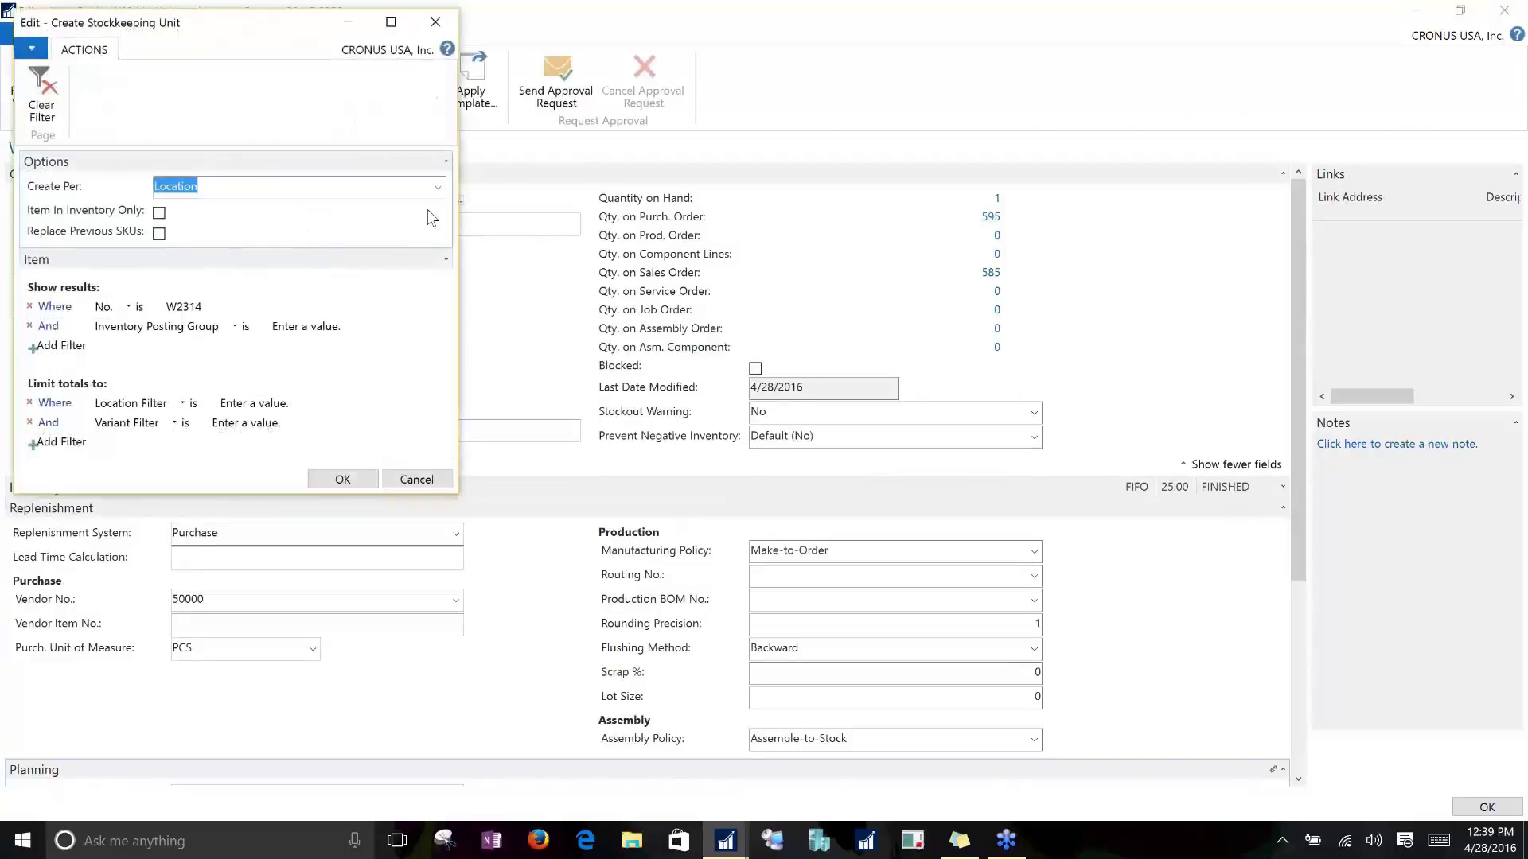
{"action": "left_click", "coordinate": [437, 191]}
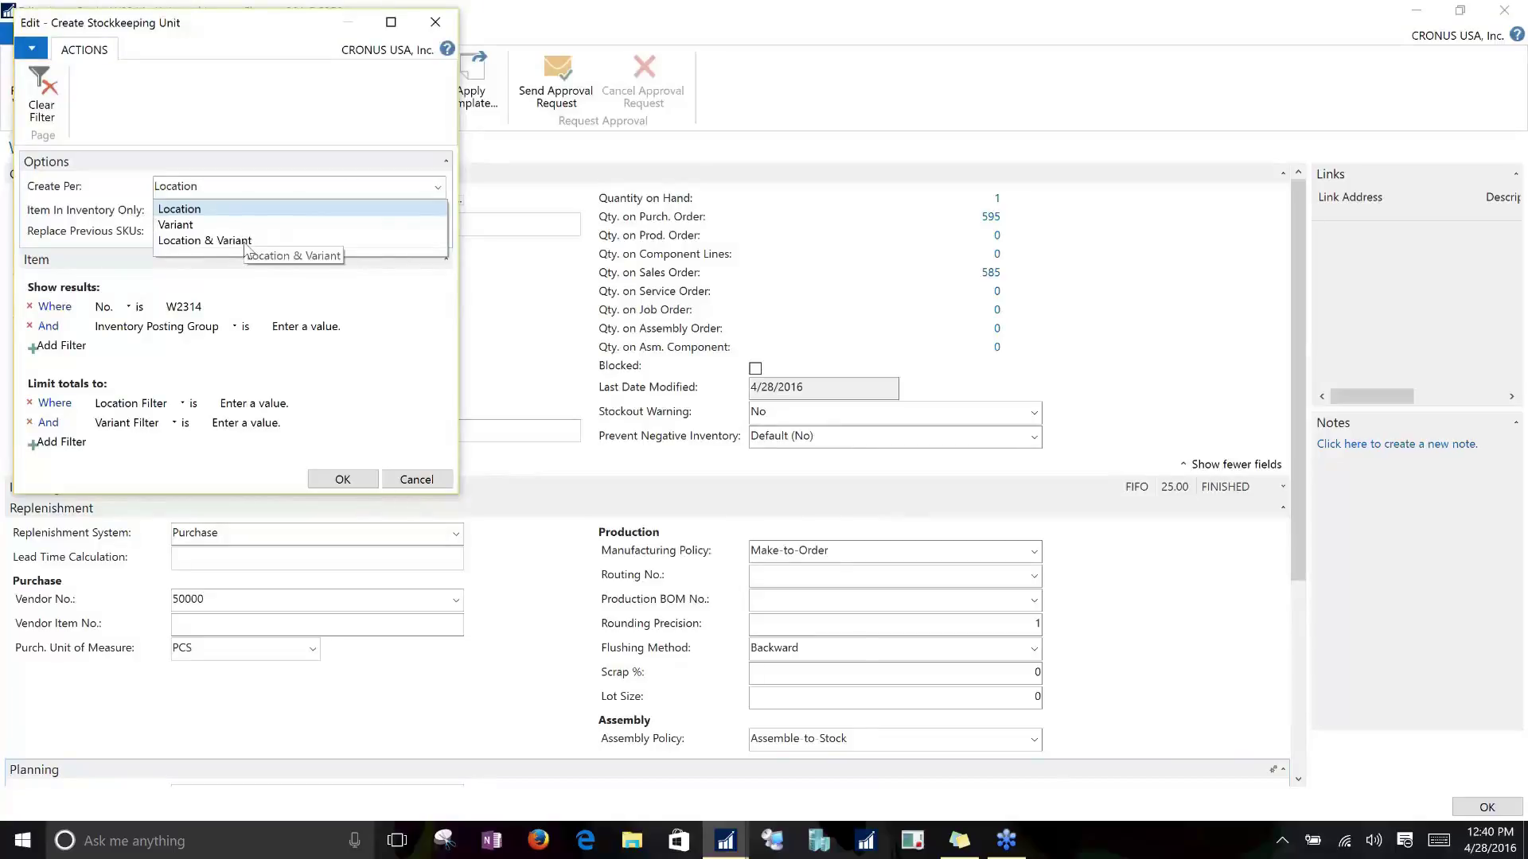
{"action": "left_click", "coordinate": [405, 481]}
{"action": "left_click", "coordinate": [403, 479]}
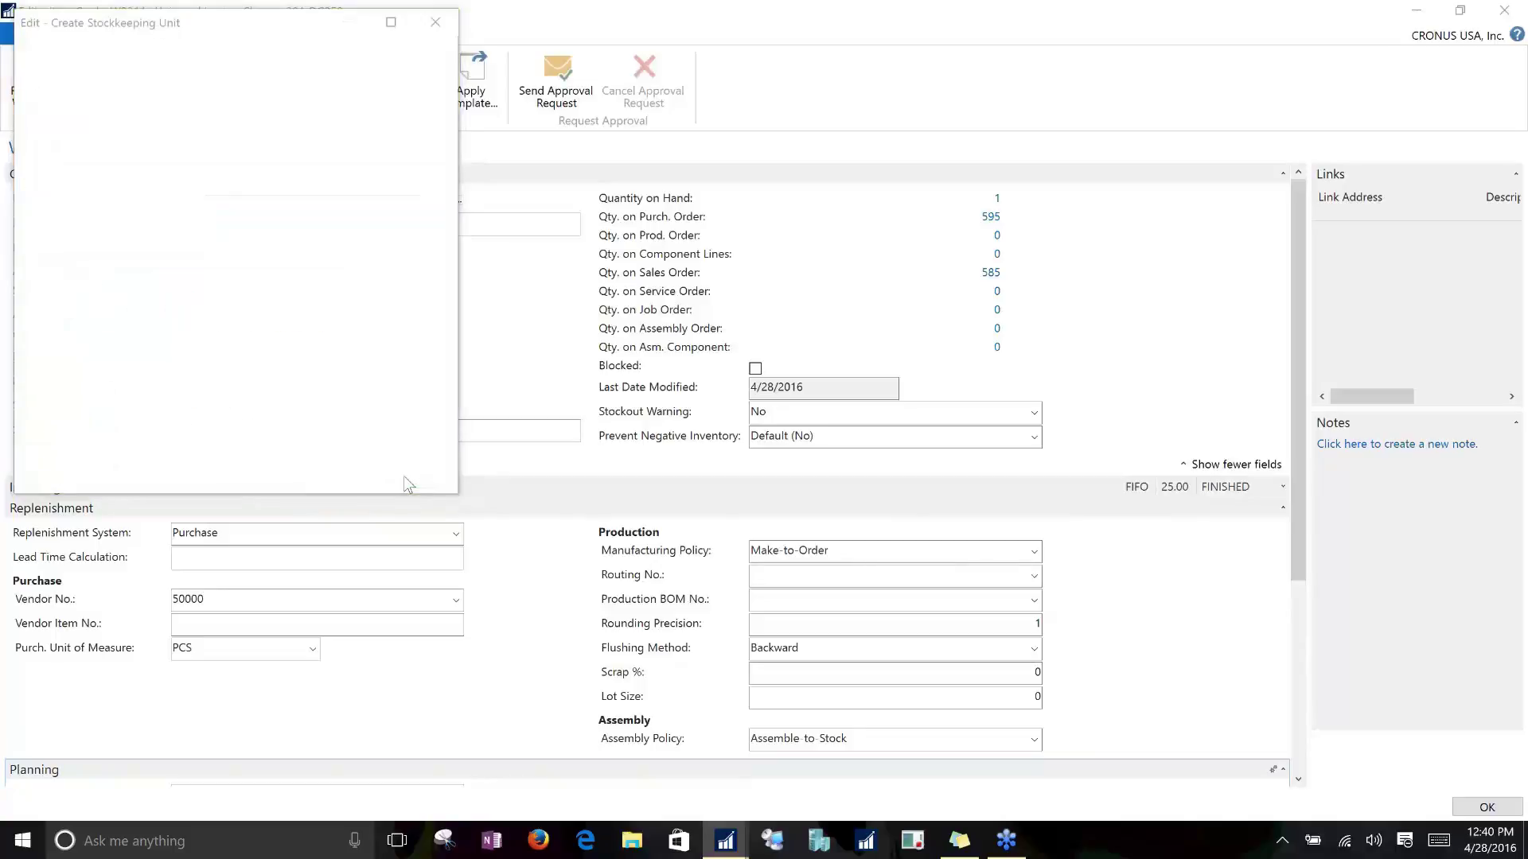
Step: Open the item's stockkeeping unit for location BLUE and examine its unit cost, replenishment and planning settings
{"action": "left_click", "coordinate": [202, 35]}
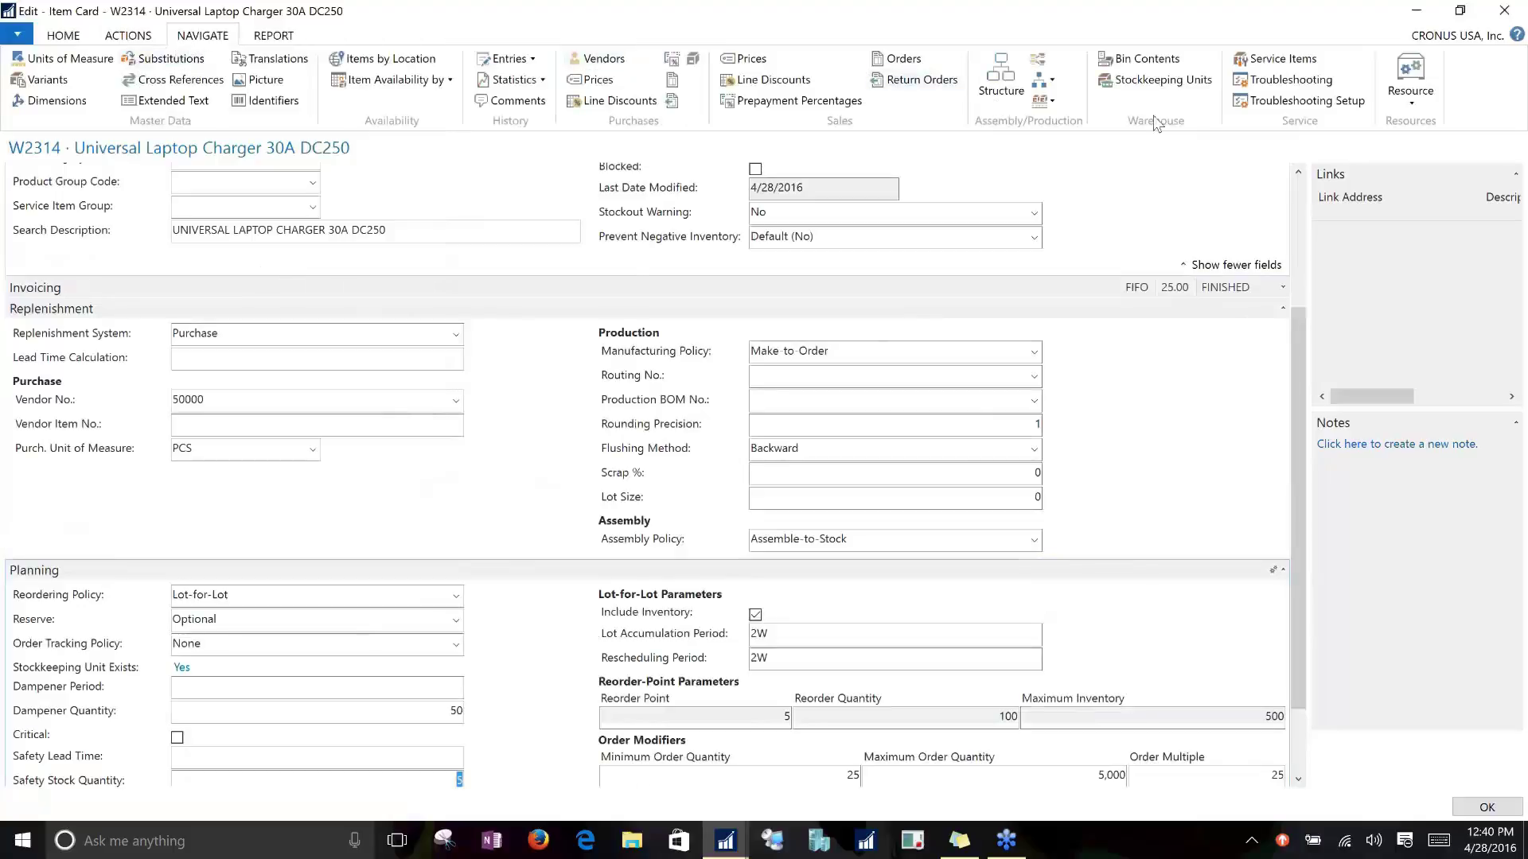
{"action": "left_click", "coordinate": [1139, 88]}
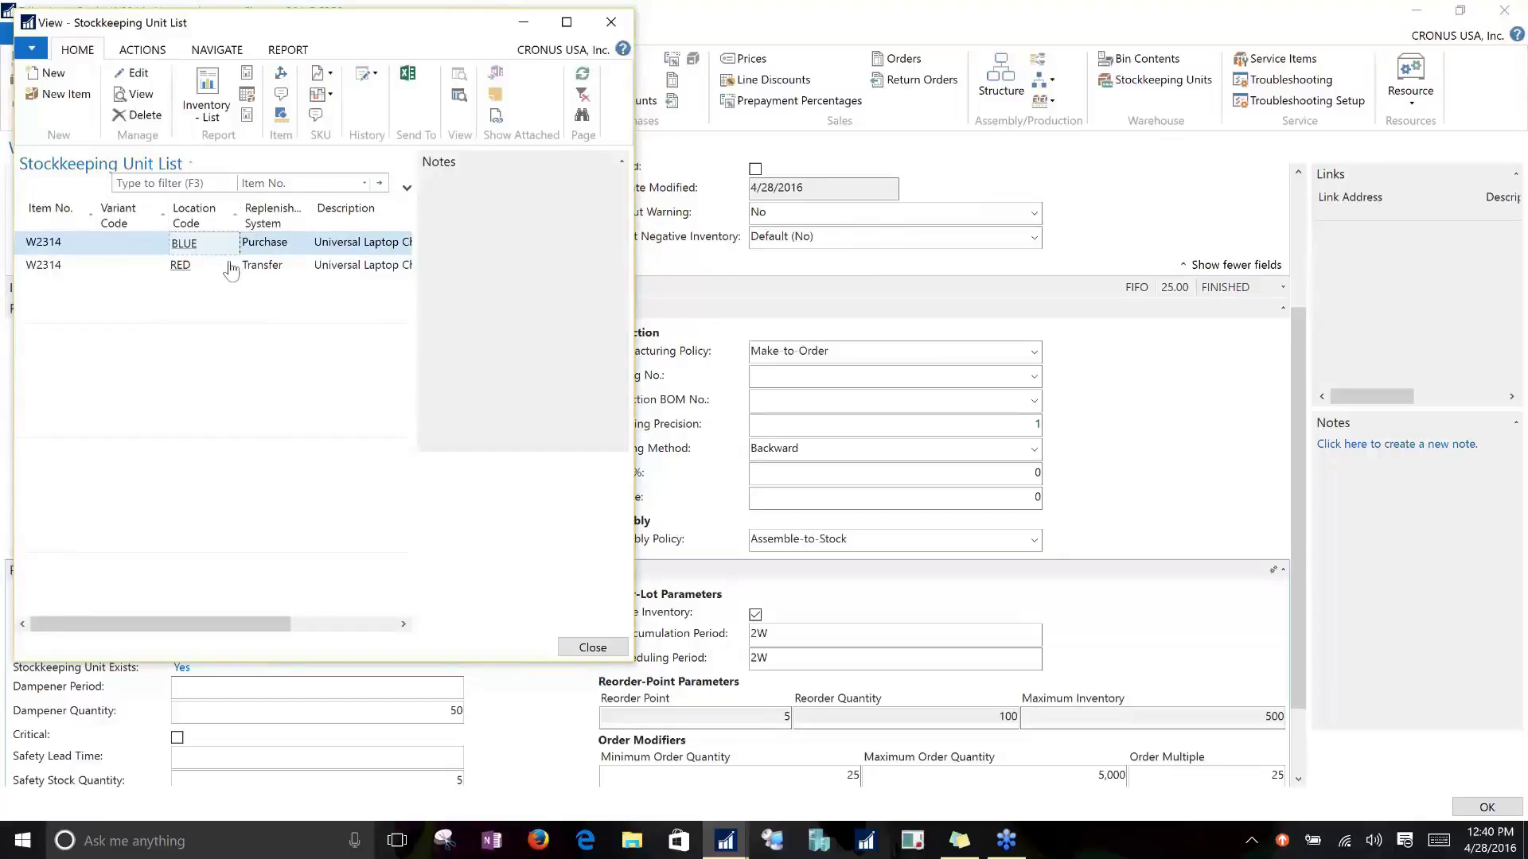
{"action": "left_click", "coordinate": [57, 249]}
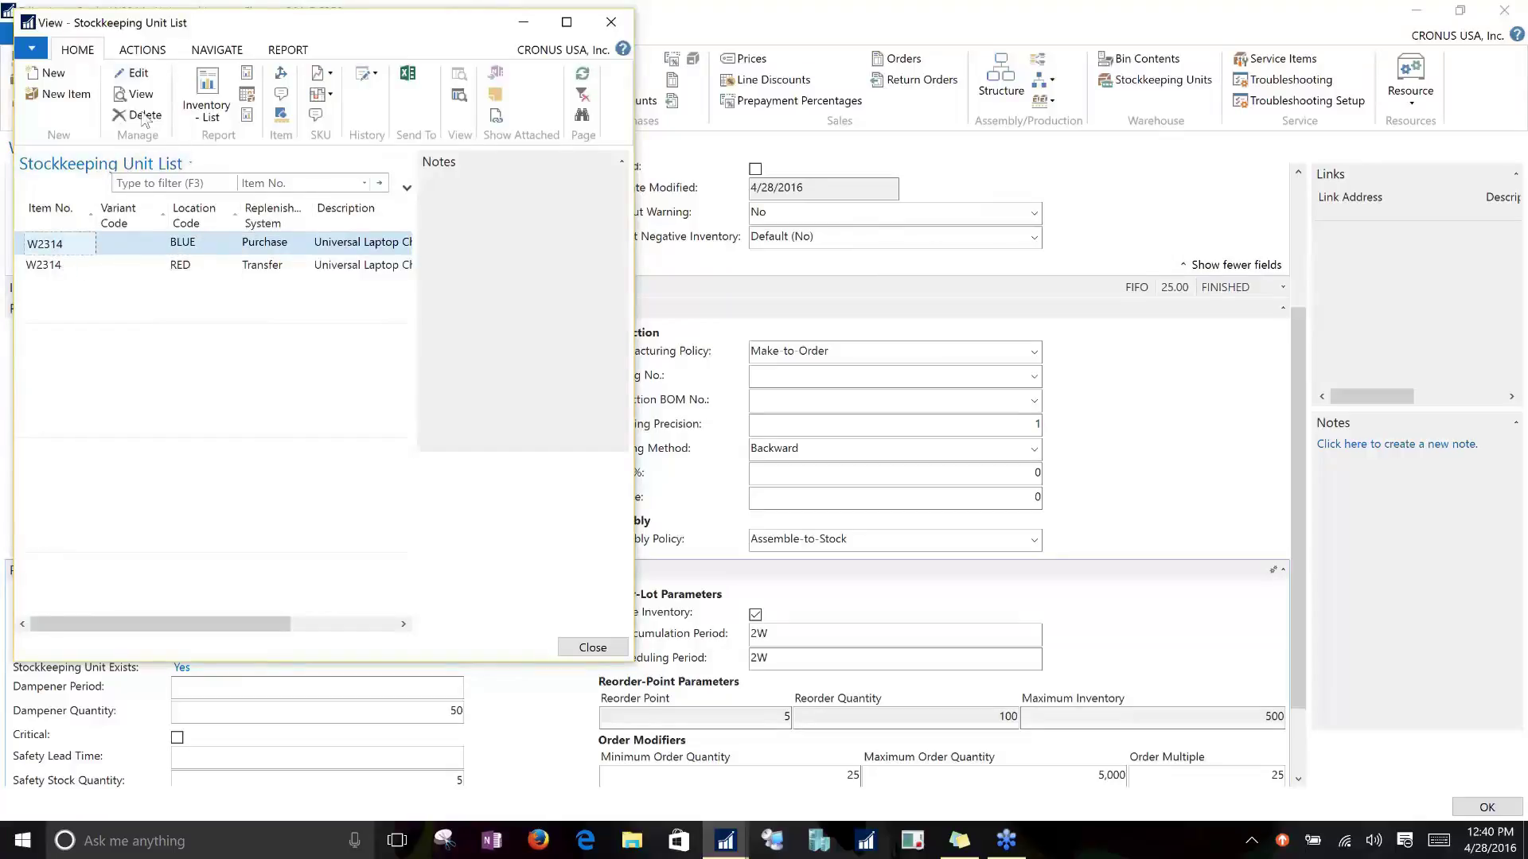
{"action": "left_click", "coordinate": [142, 76]}
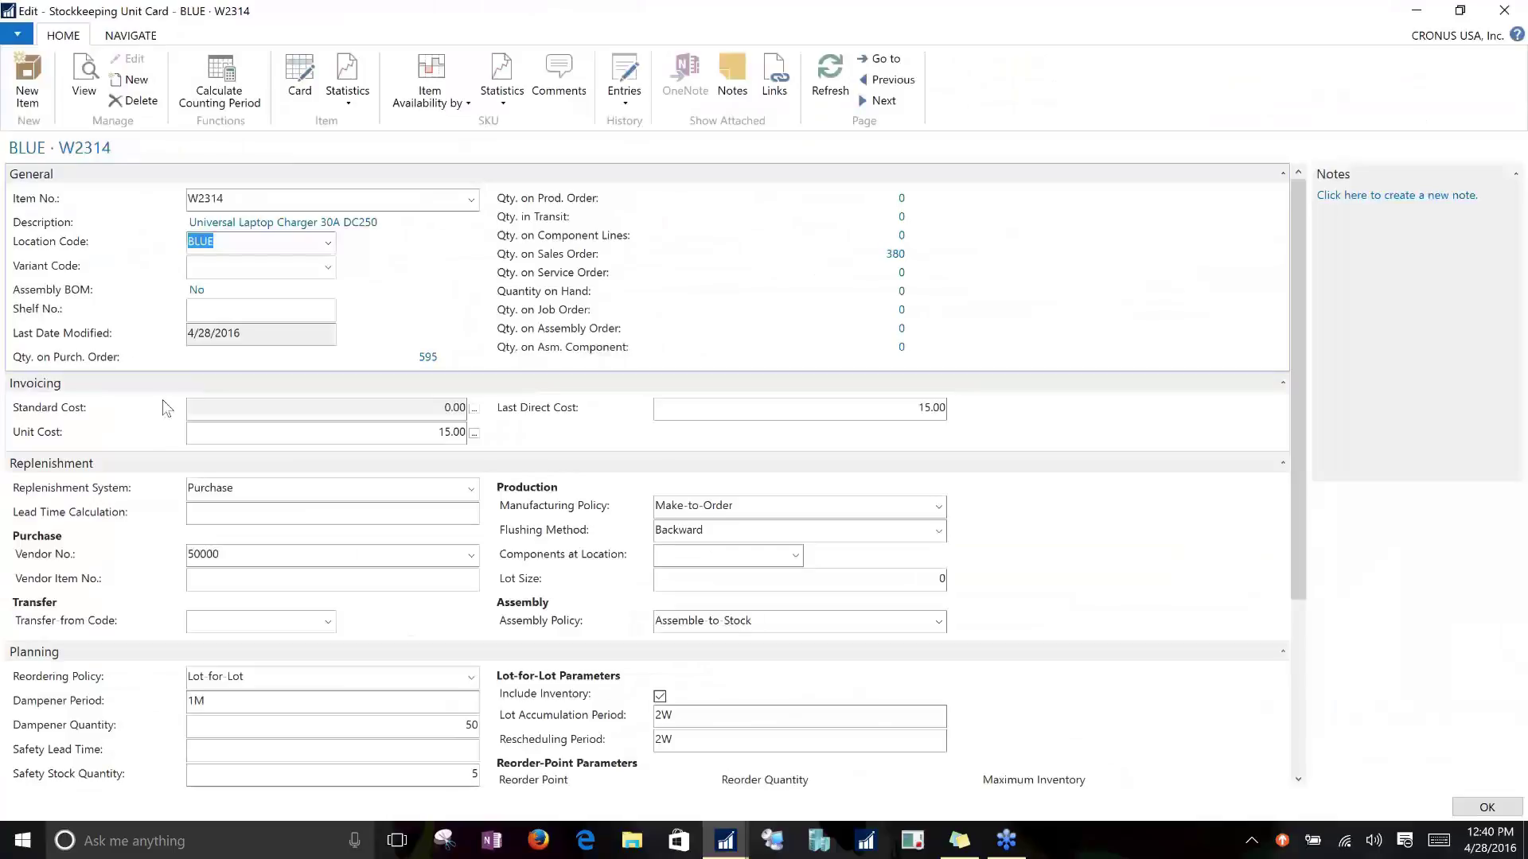
{"action": "left_click", "coordinate": [342, 436]}
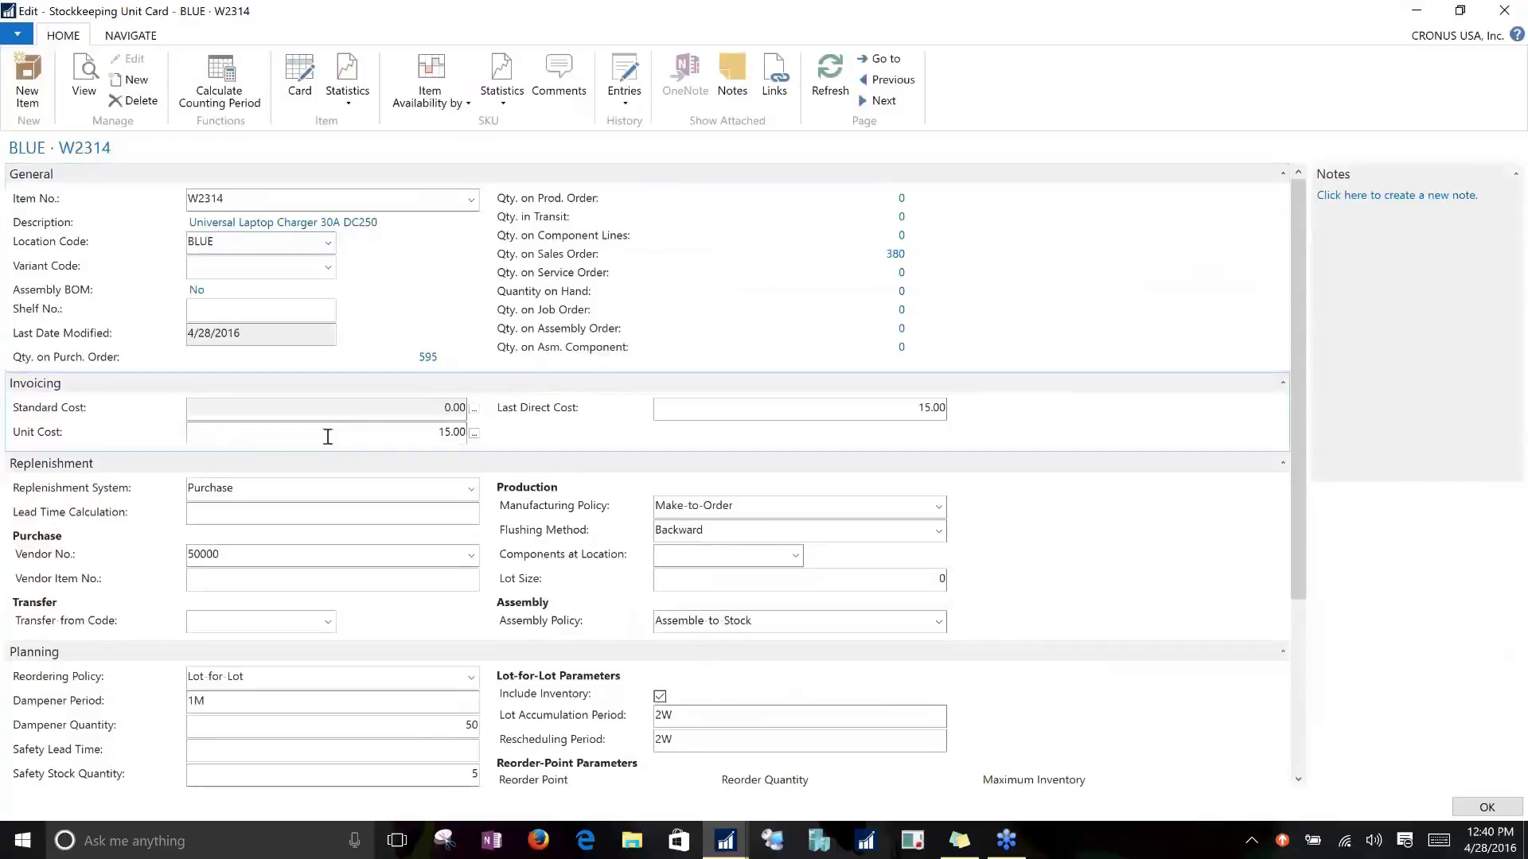
{"action": "scroll", "coordinate": [253, 518], "scroll_direction": "down", "scroll_amount": 1}
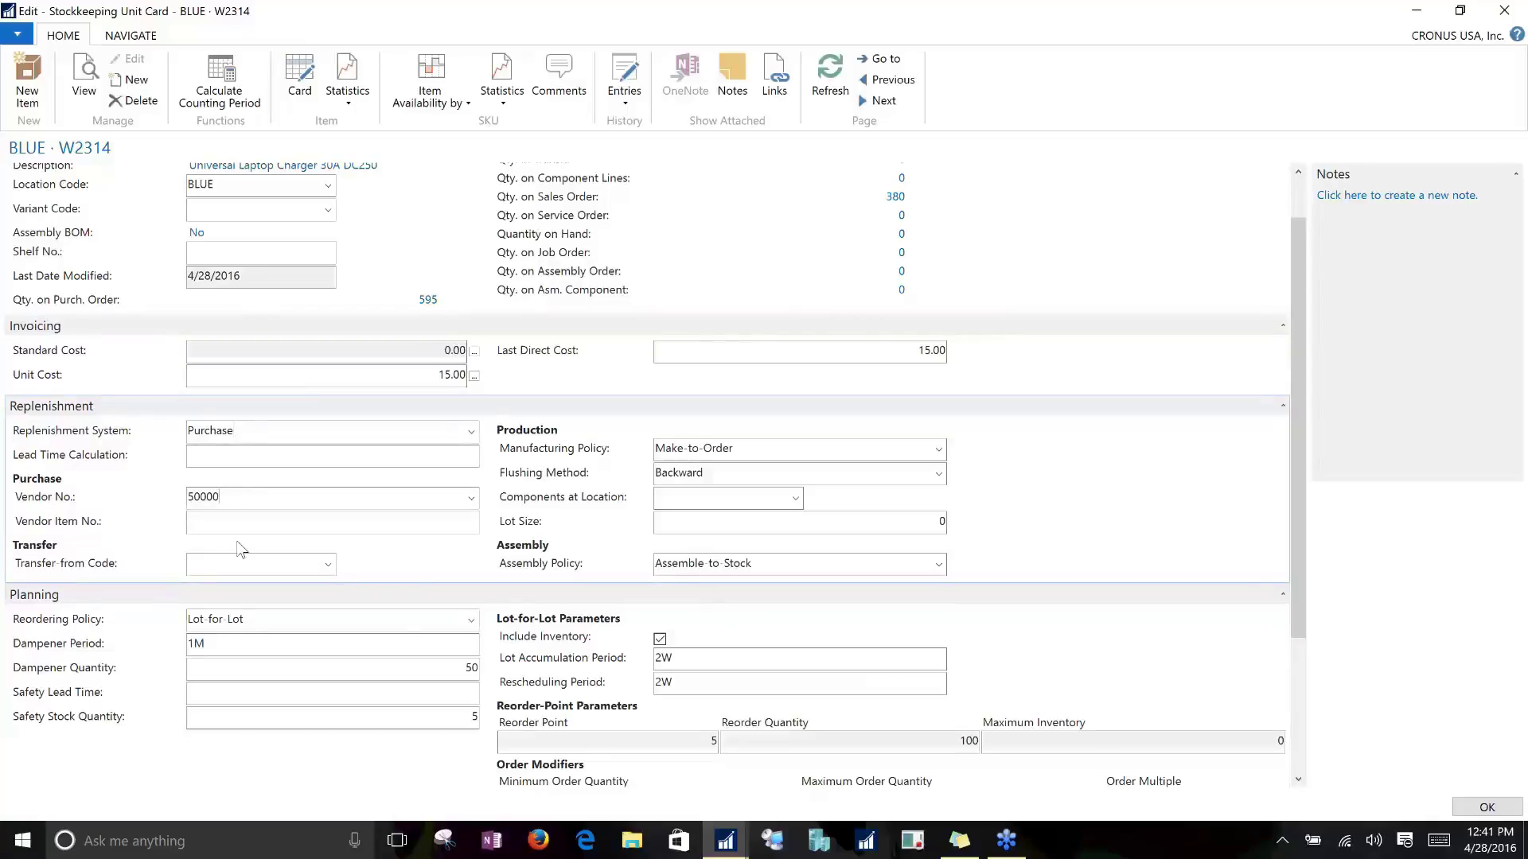
{"action": "left_click", "coordinate": [278, 625]}
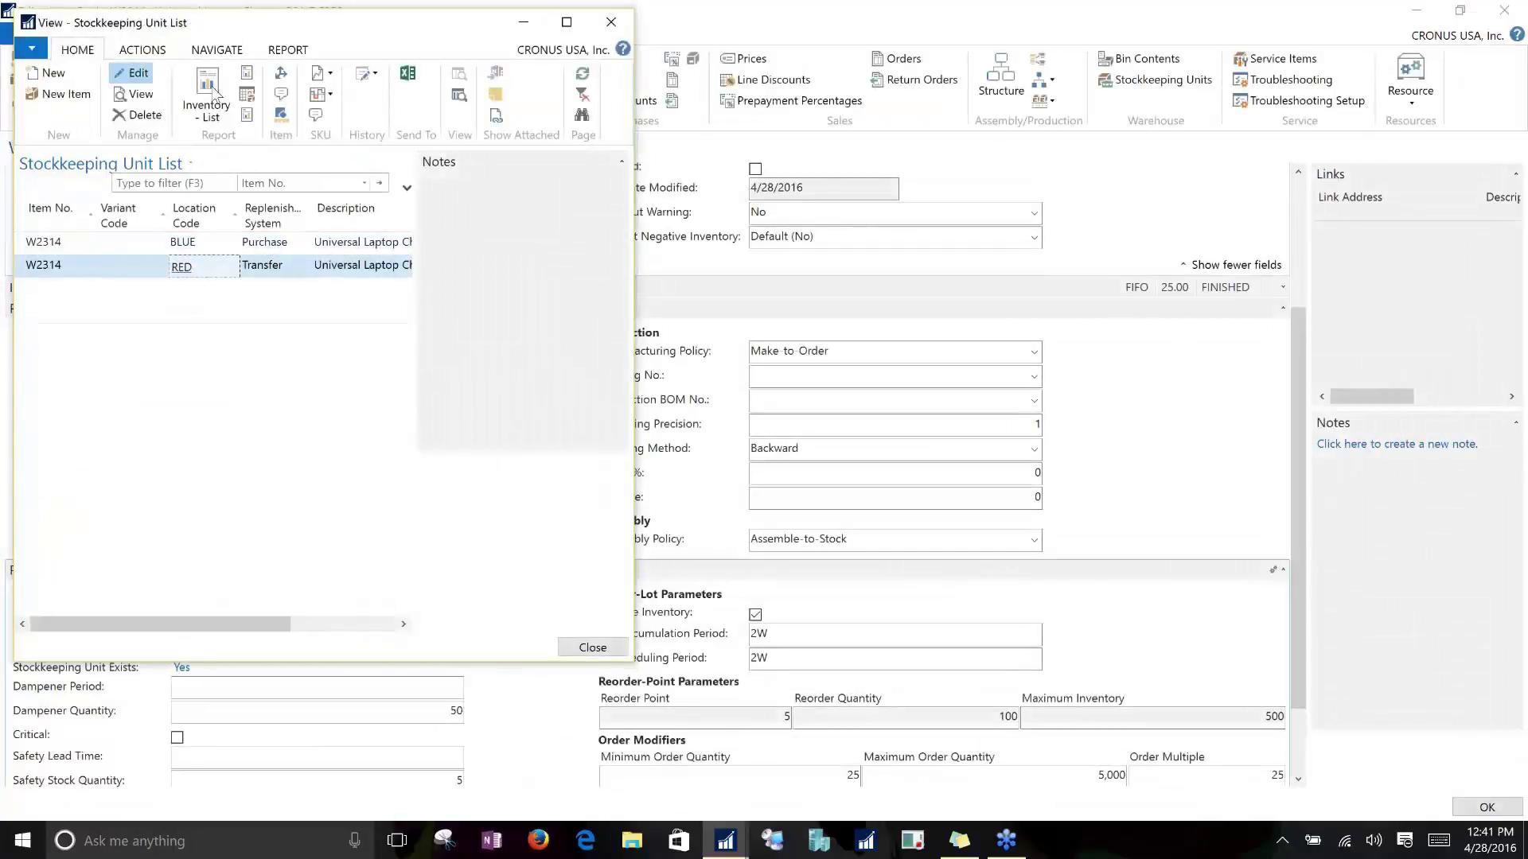
Step: Check the Replenishment System options on the RED stockkeeping unit, keep Transfer, and return to the item card
{"action": "key", "text": "ctrl+shift+e"}
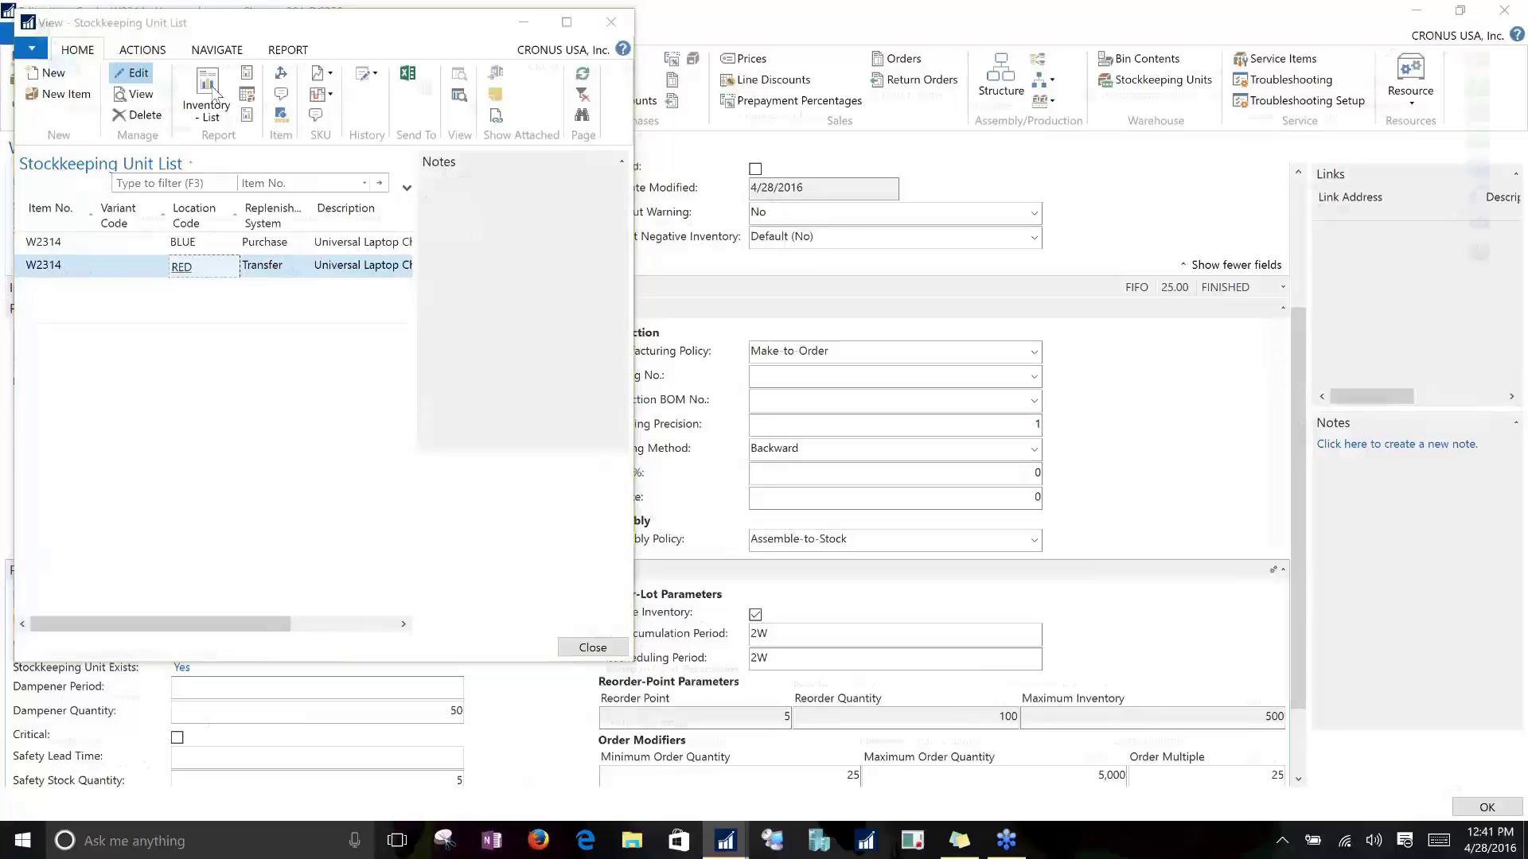
{"action": "scroll", "coordinate": [230, 445], "scroll_direction": "down", "scroll_amount": 1}
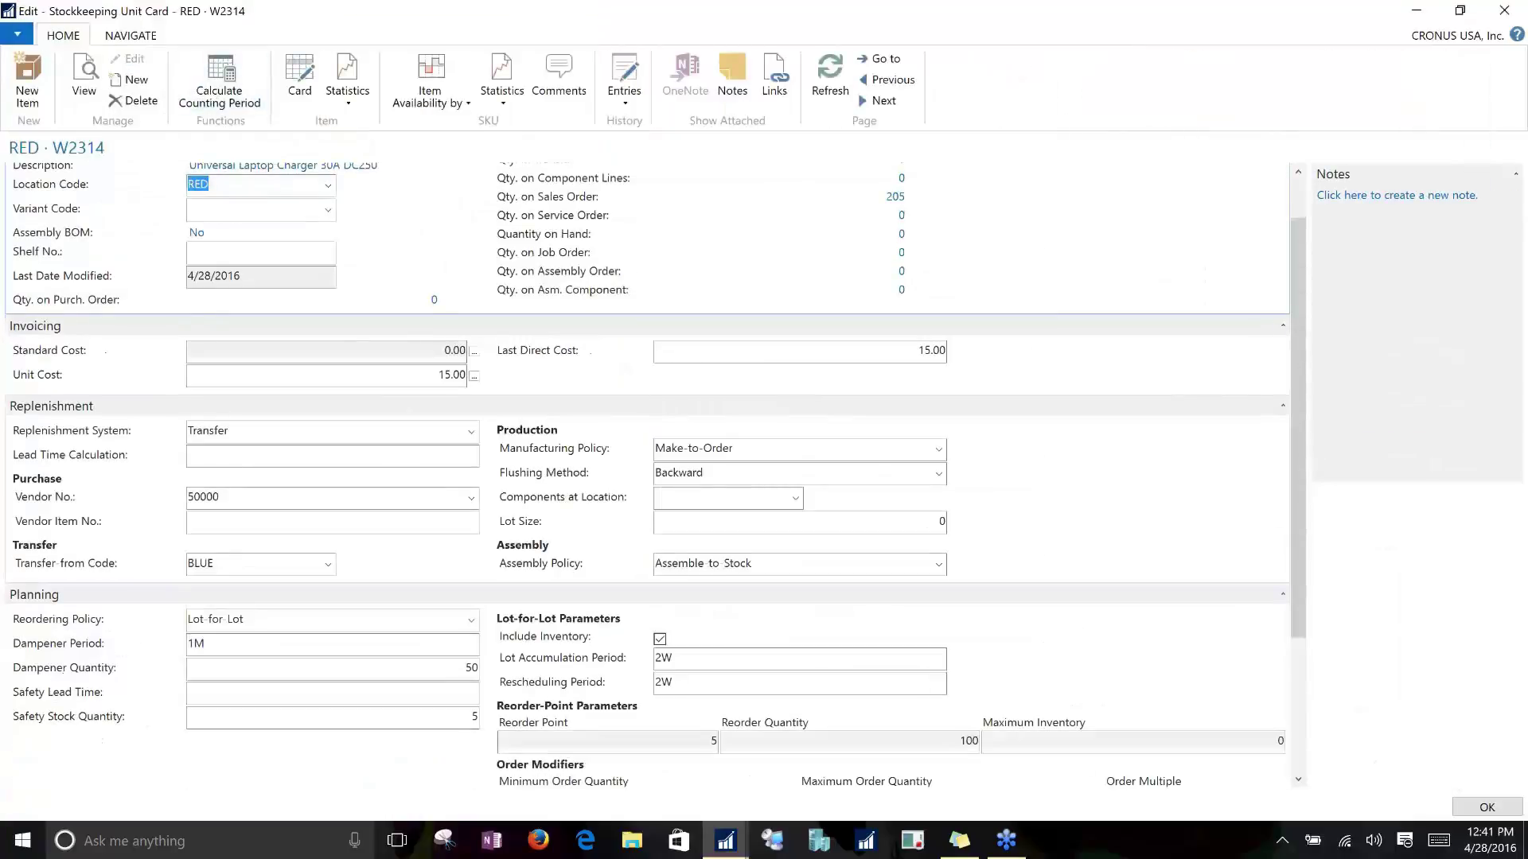
{"action": "left_click", "coordinate": [231, 434]}
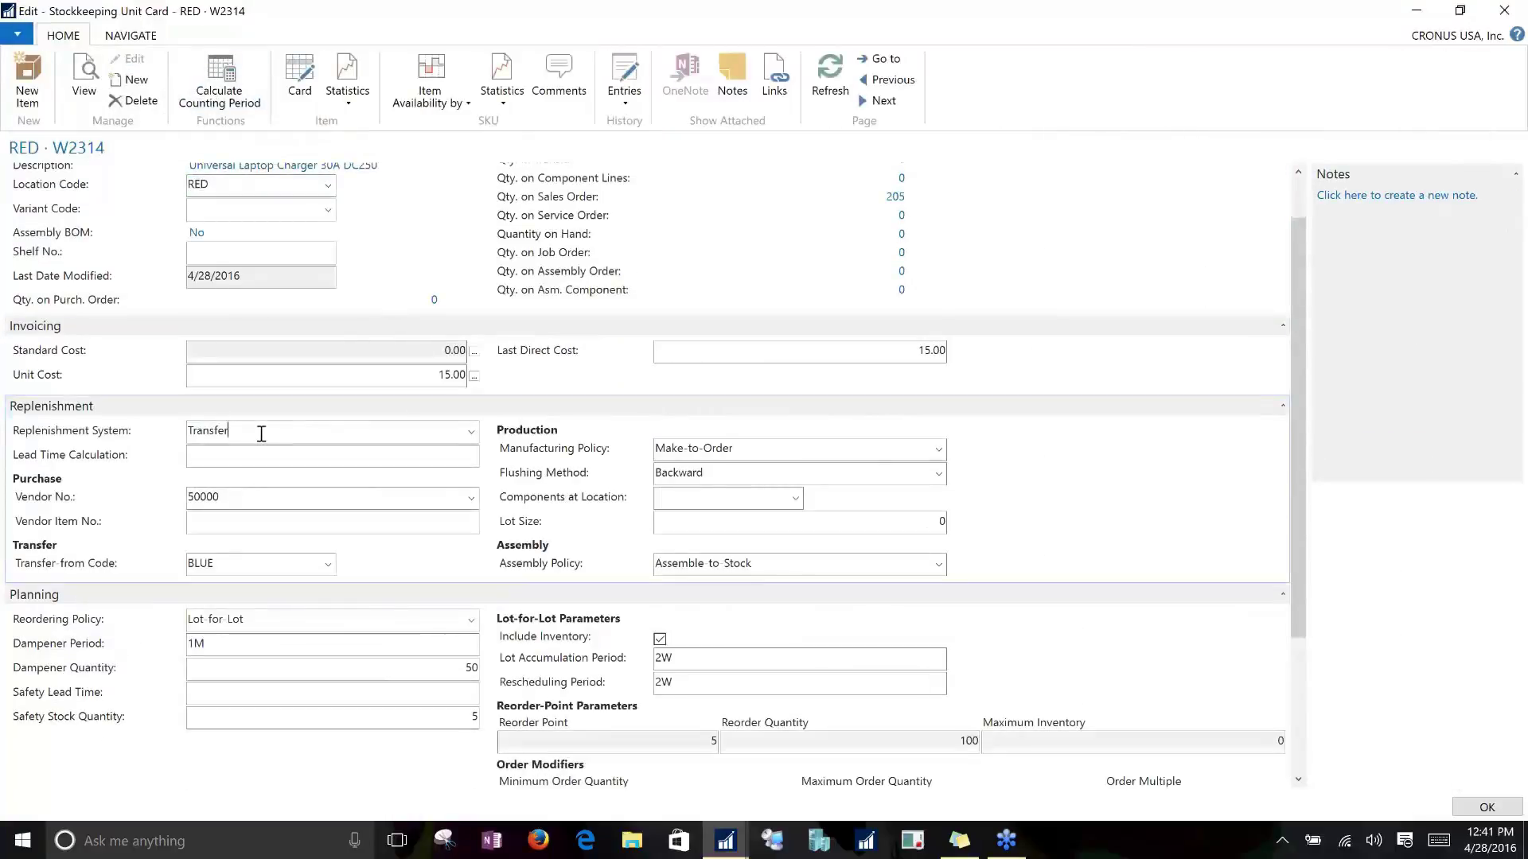
{"action": "left_click", "coordinate": [472, 434]}
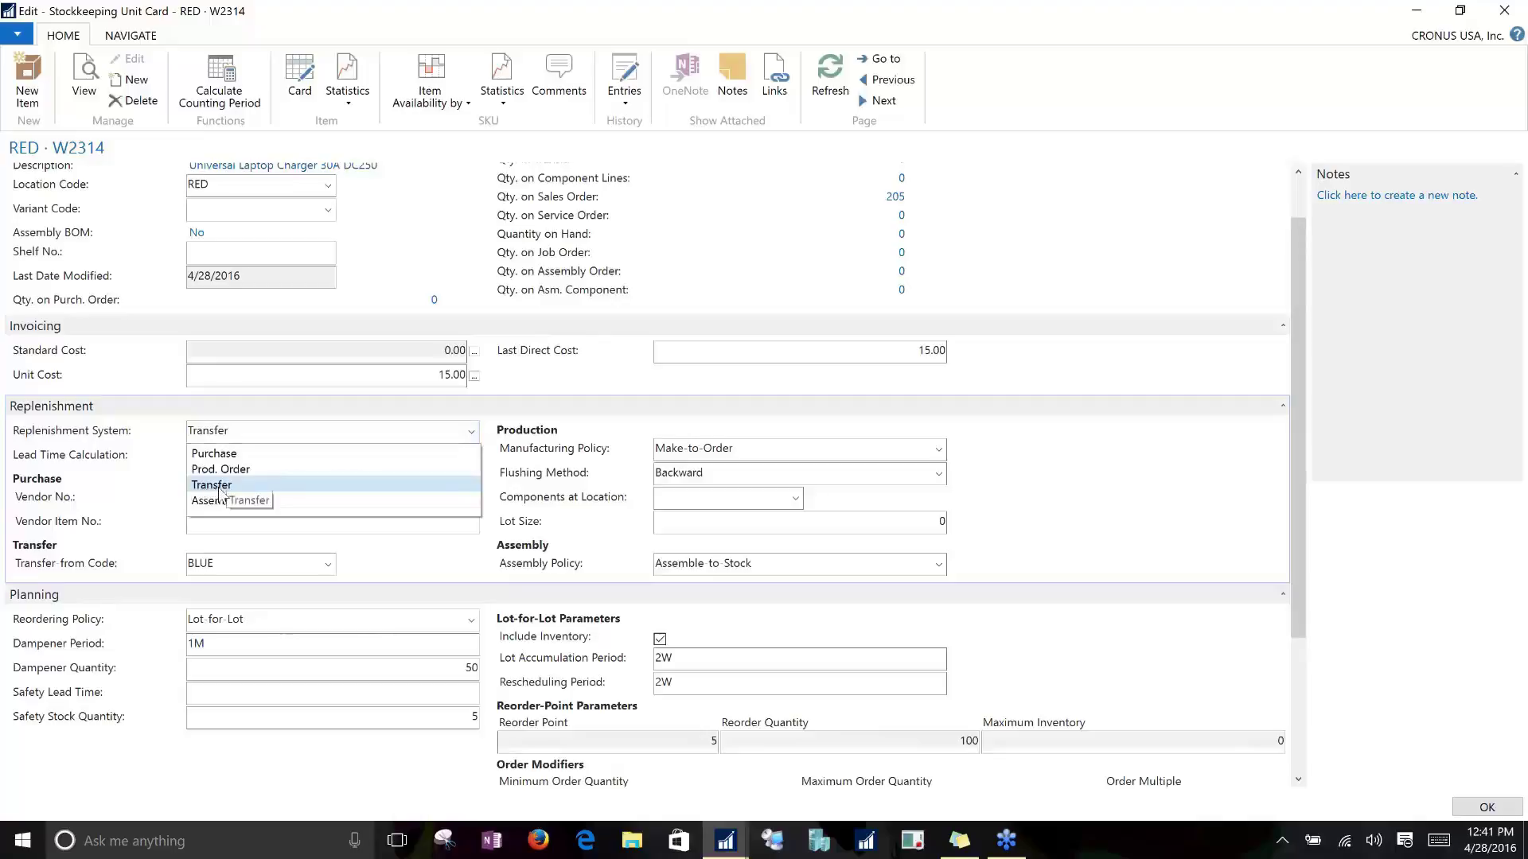
{"action": "left_click", "coordinate": [269, 487]}
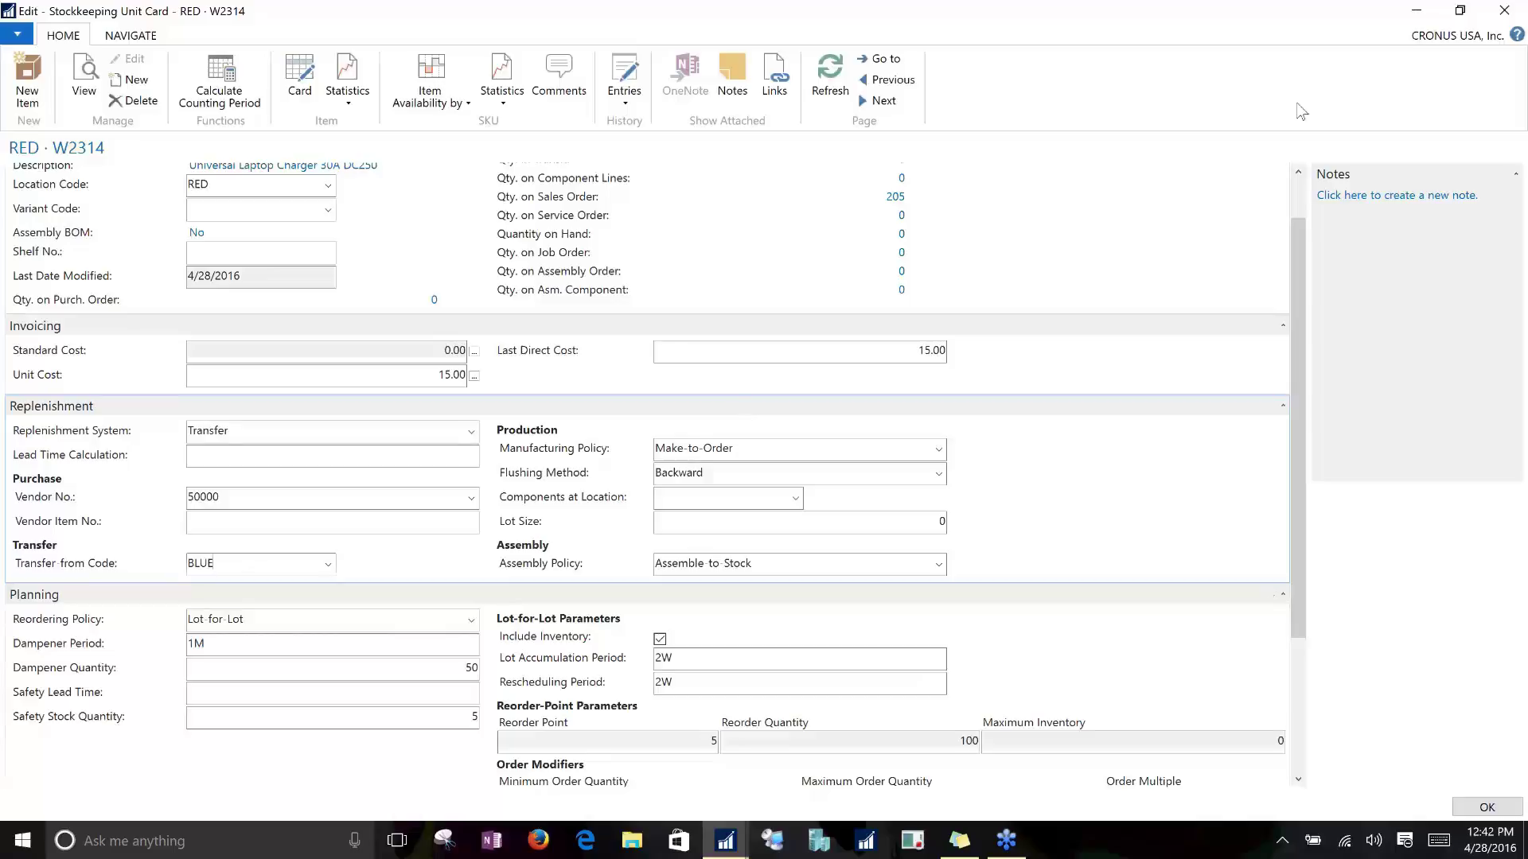
{"action": "left_click", "coordinate": [1501, 9]}
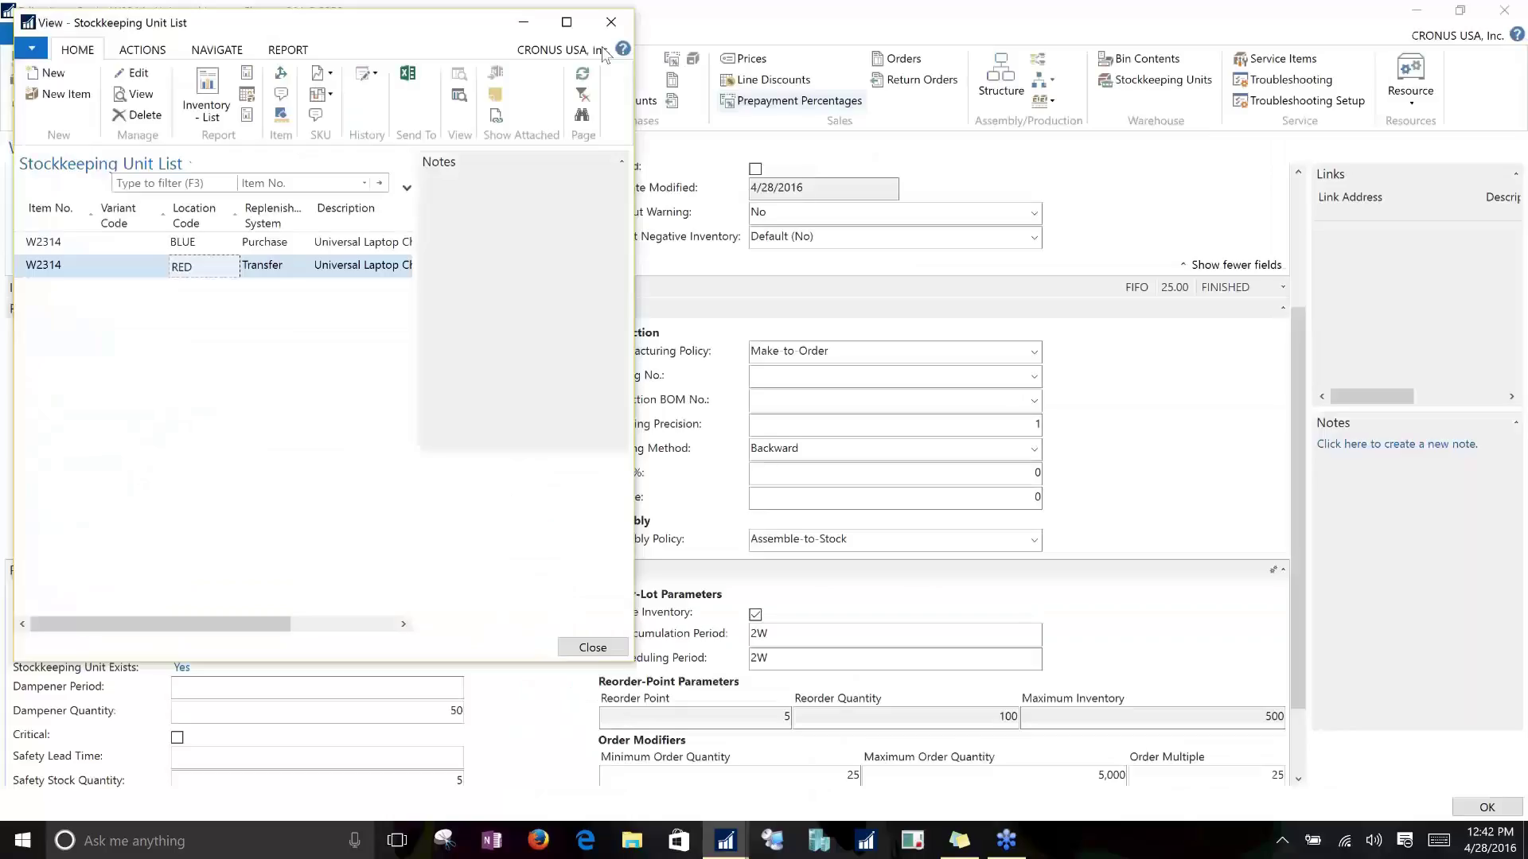
{"action": "left_click", "coordinate": [603, 30]}
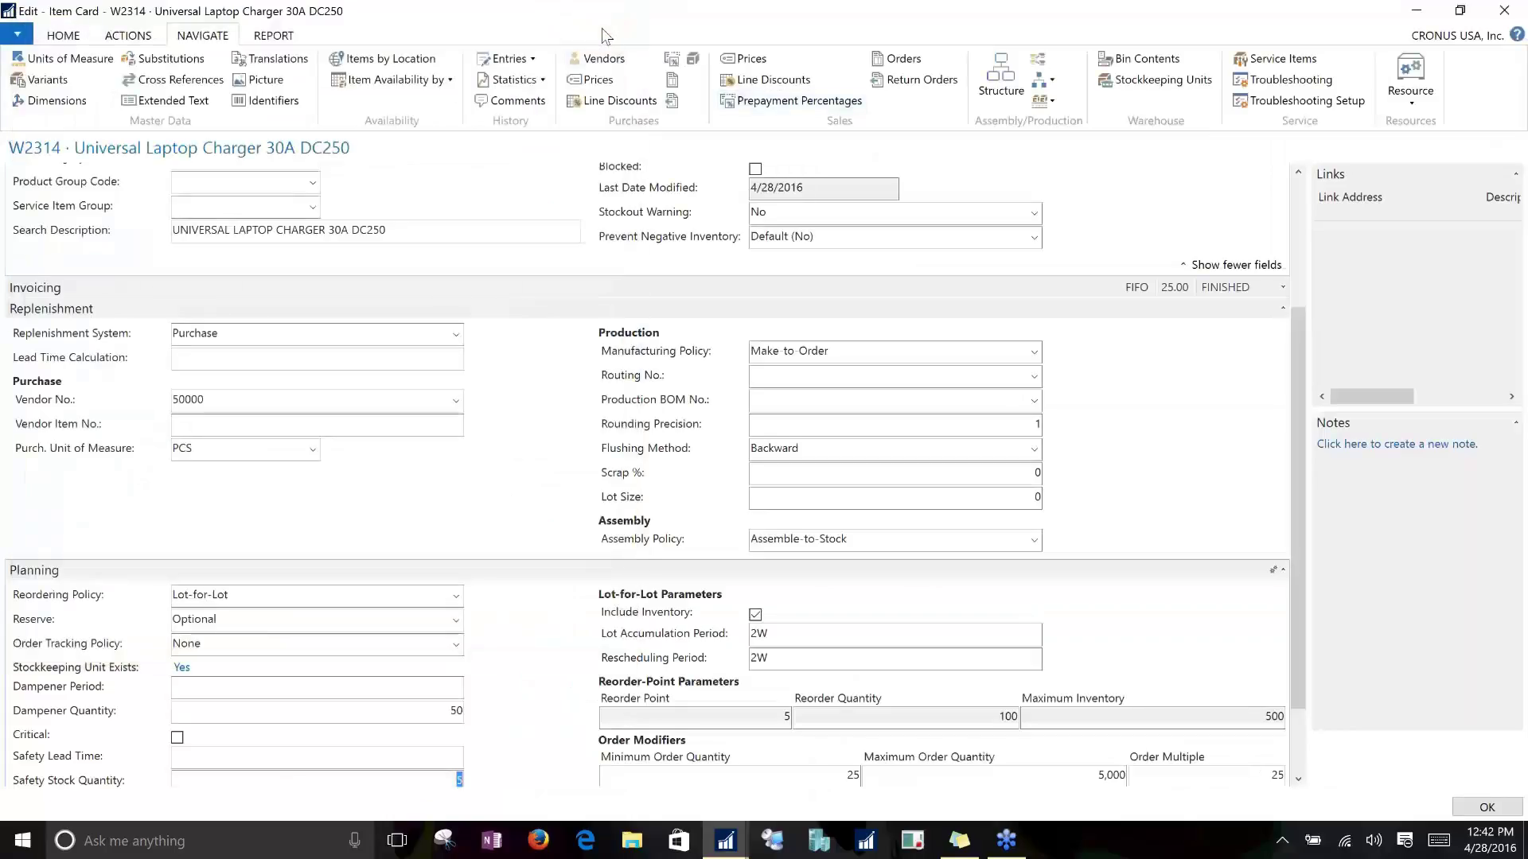